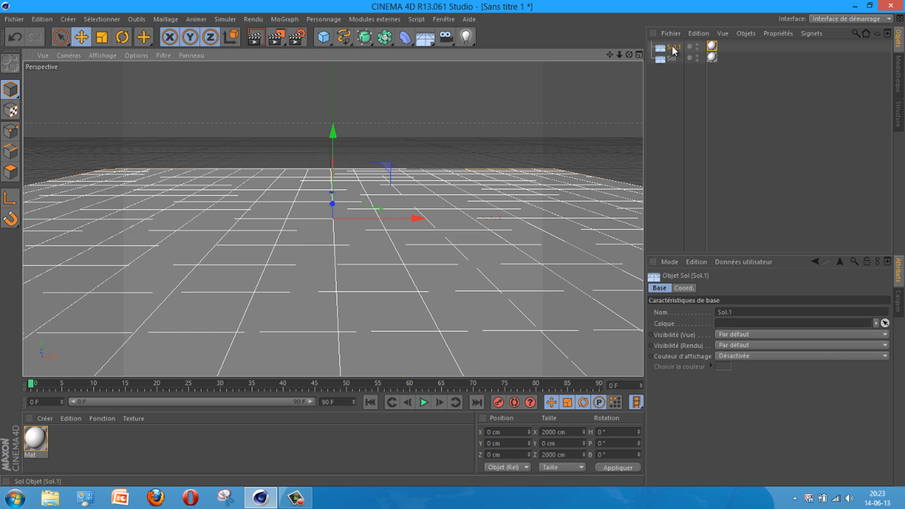
Step: Rotate the second floor, Sol.1, upright to a pitch of about 90.8° and move it back to about Z 80 cm as a wall
left_click(122, 37)
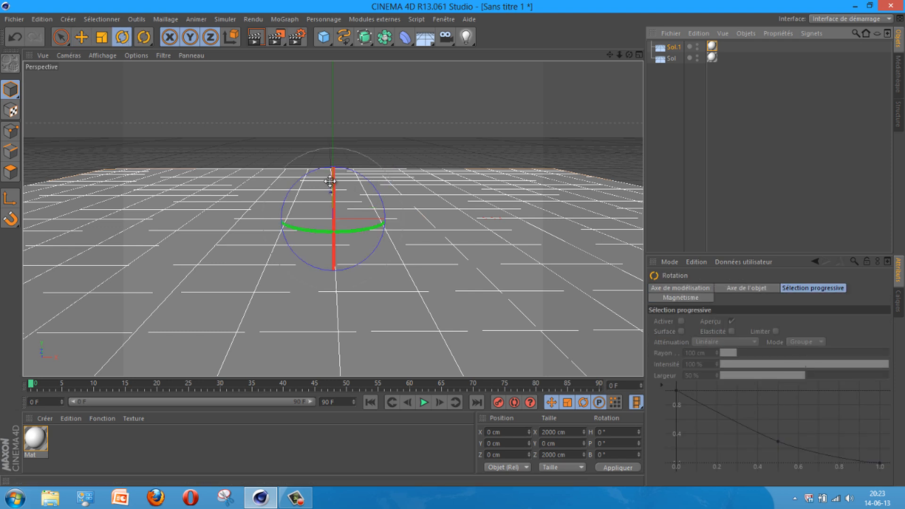
left_click_drag(335, 185, 330, 310)
left_click(82, 38)
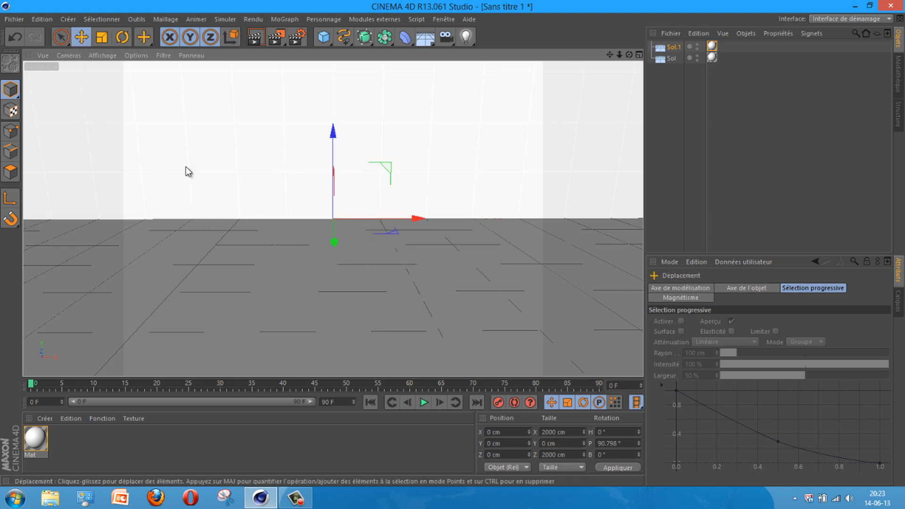
mouse_move(336, 244)
left_mouse_down()
mouse_move(335, 235)
mouse_move(330, 246)
left_mouse_up()
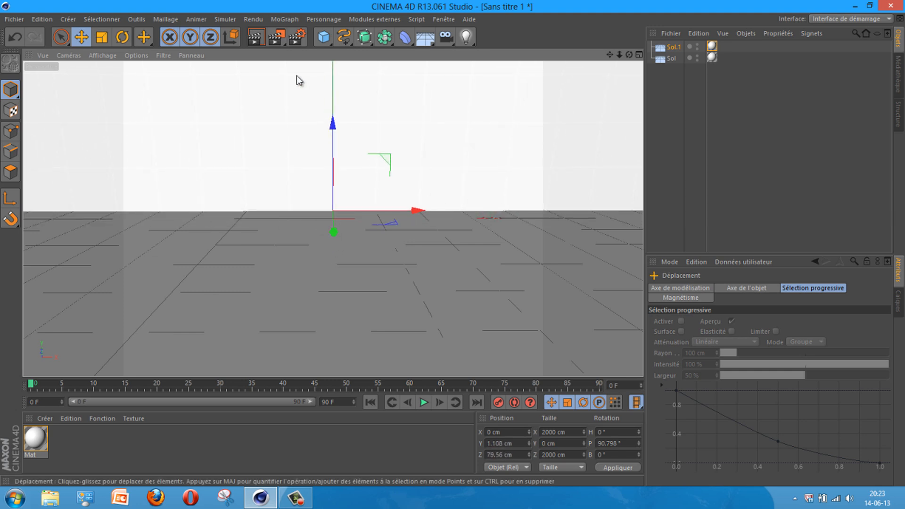
Step: Set the render output to the HDV/HDTV 720 29.97 preset with the frame range Toutes les images
left_click(300, 37)
left_click_drag(363, 11, 456, 48)
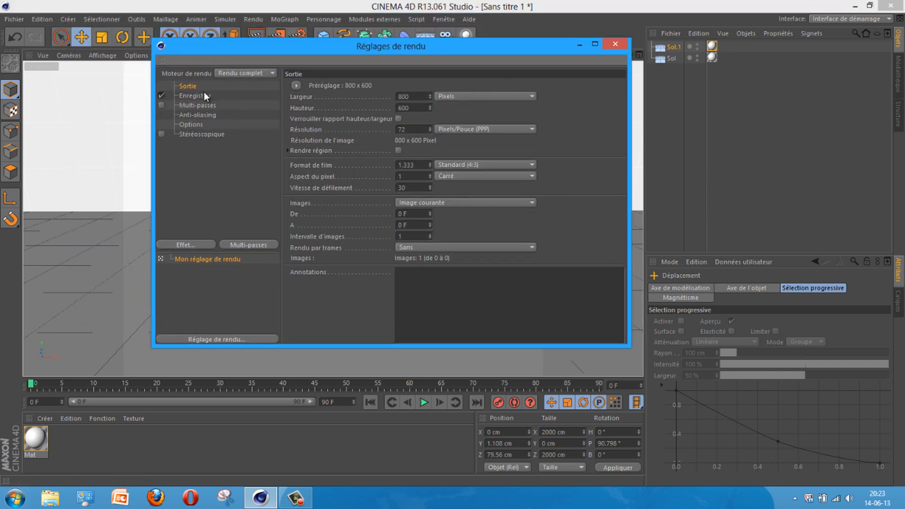
left_click(292, 84)
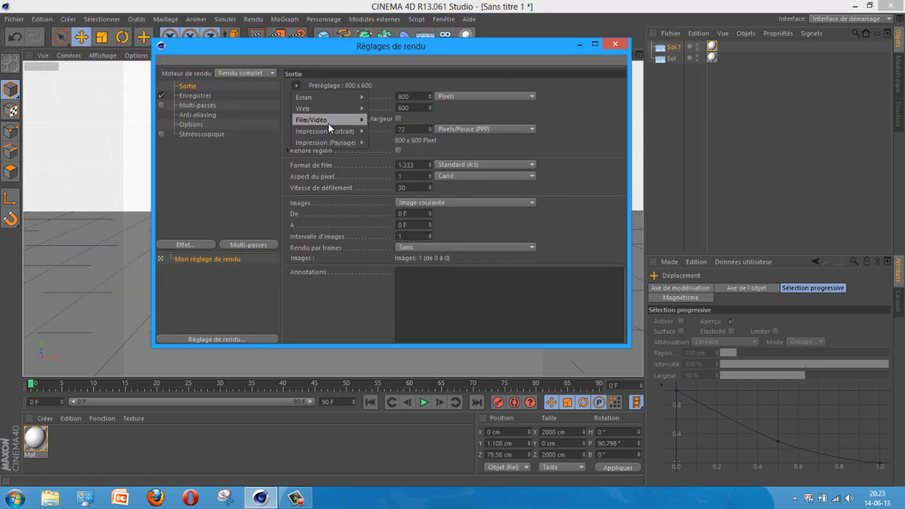
mouse_move(328, 120)
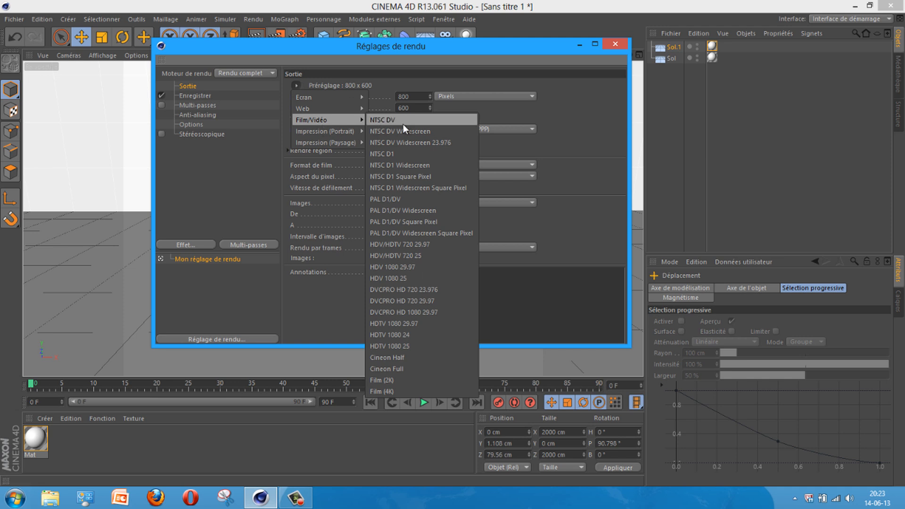
left_click(419, 245)
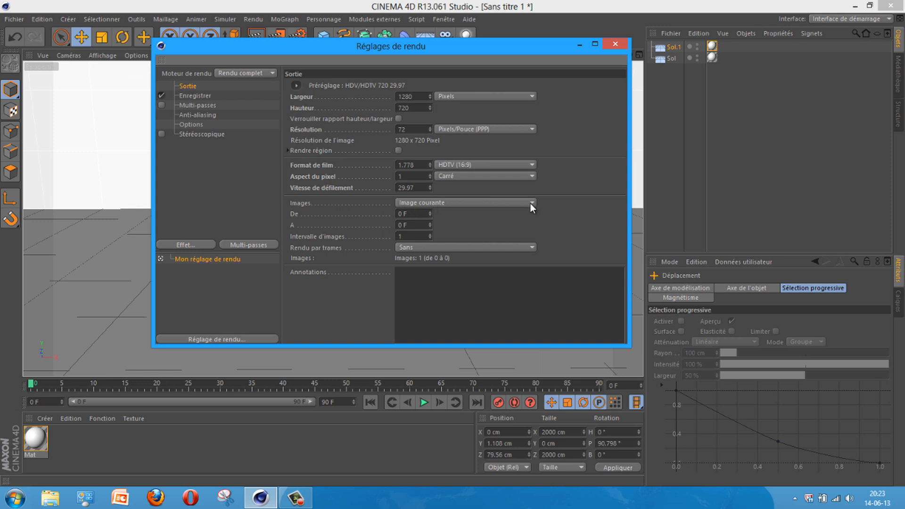
left_click(528, 203)
left_click(429, 239)
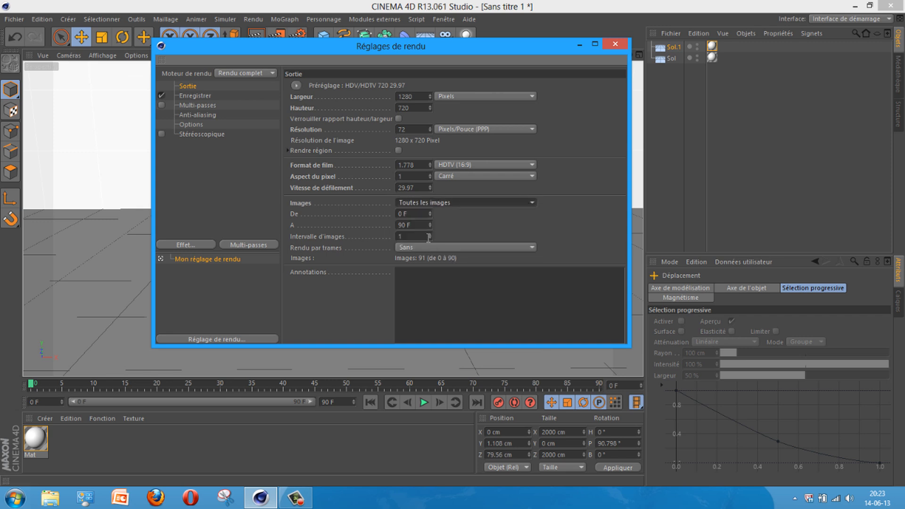
Step: Set the render to save on the desktop as "intro tuto" in the Film AVI format
left_click(192, 96)
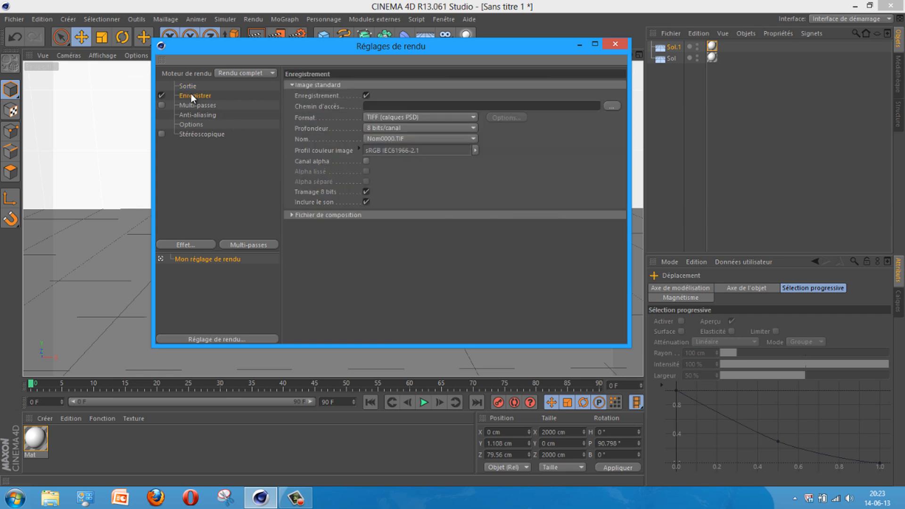
left_click(611, 106)
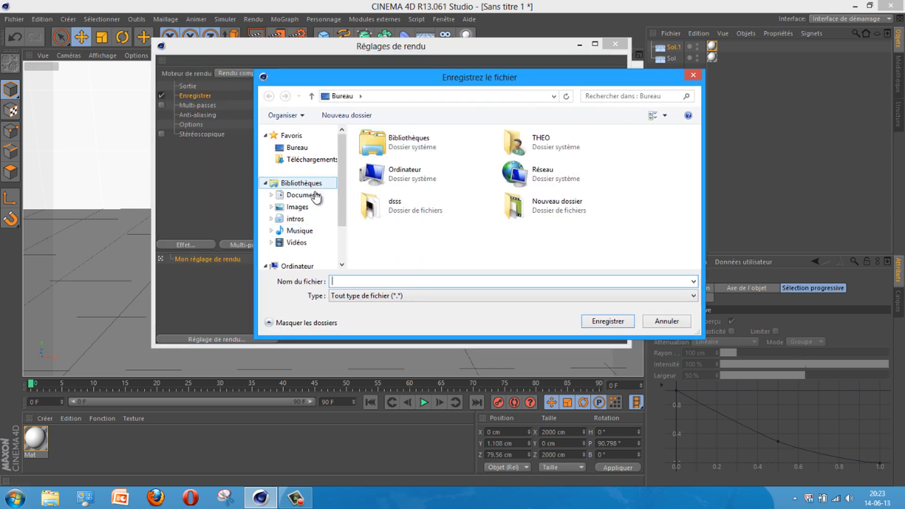
left_click(296, 148)
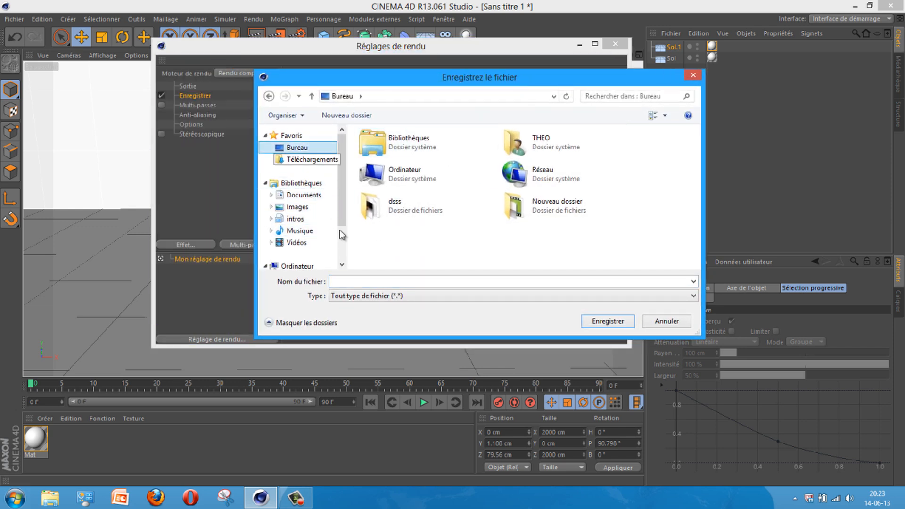
type("intro tuto")
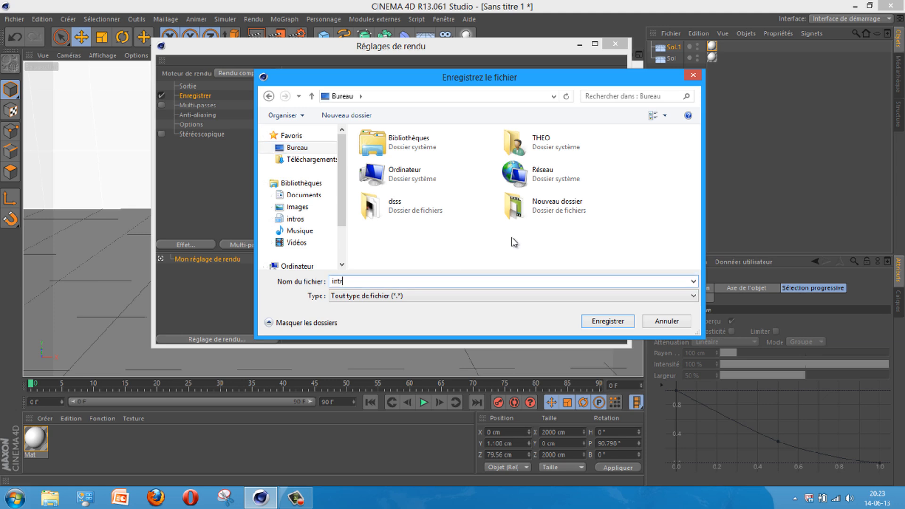
left_click(591, 319)
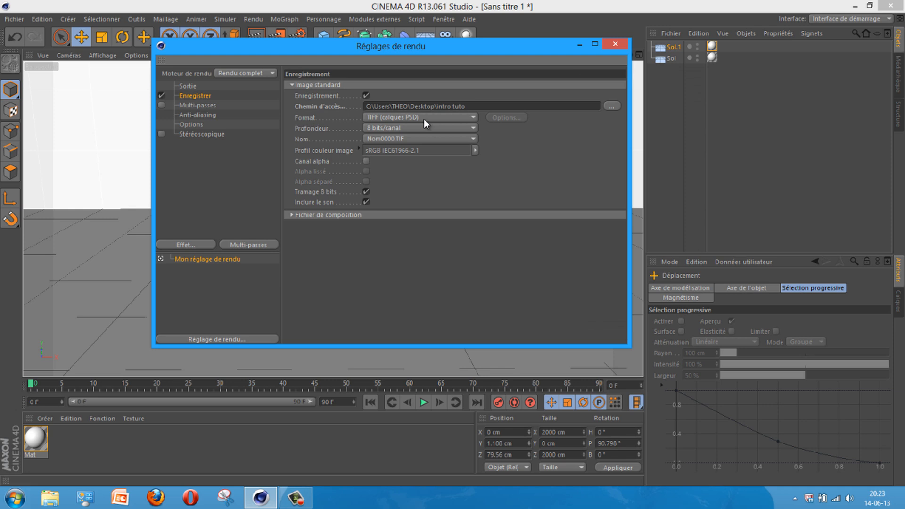
left_click(409, 117)
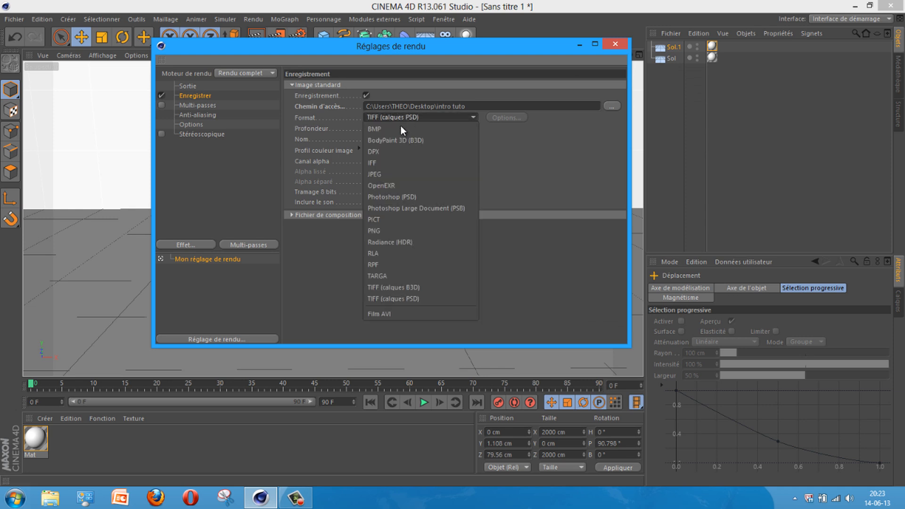
left_click(386, 314)
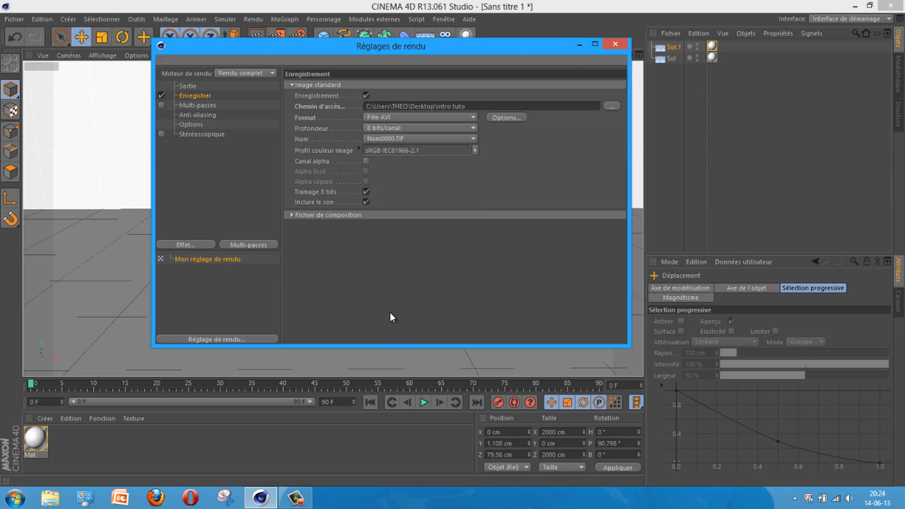
Step: Set the render's anti-aliasing to Au mieux with a maximum level of 2x2, and close the render settings
left_click(200, 104)
left_click(202, 118)
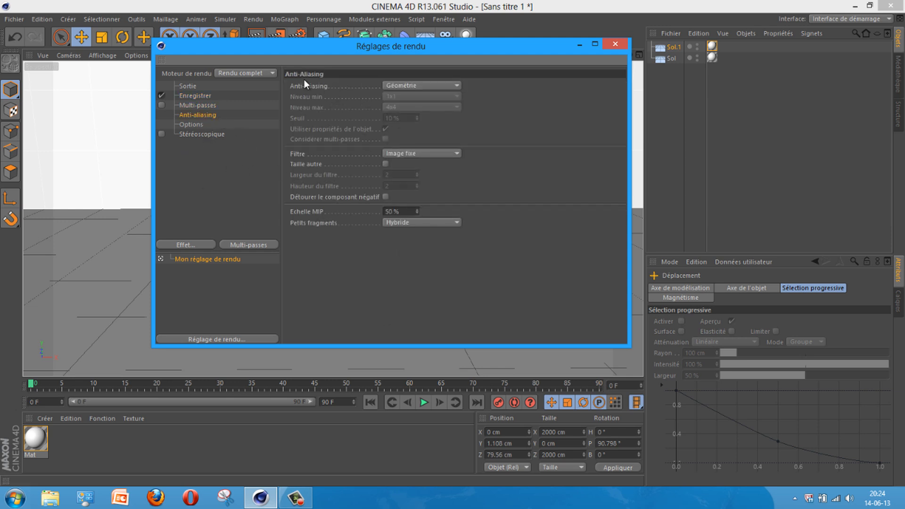
left_click(434, 85)
left_click(410, 119)
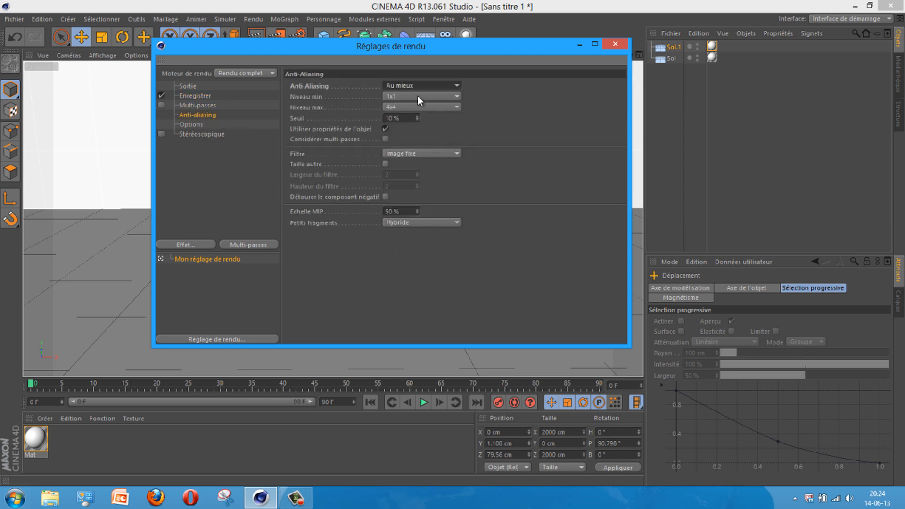
left_click(394, 109)
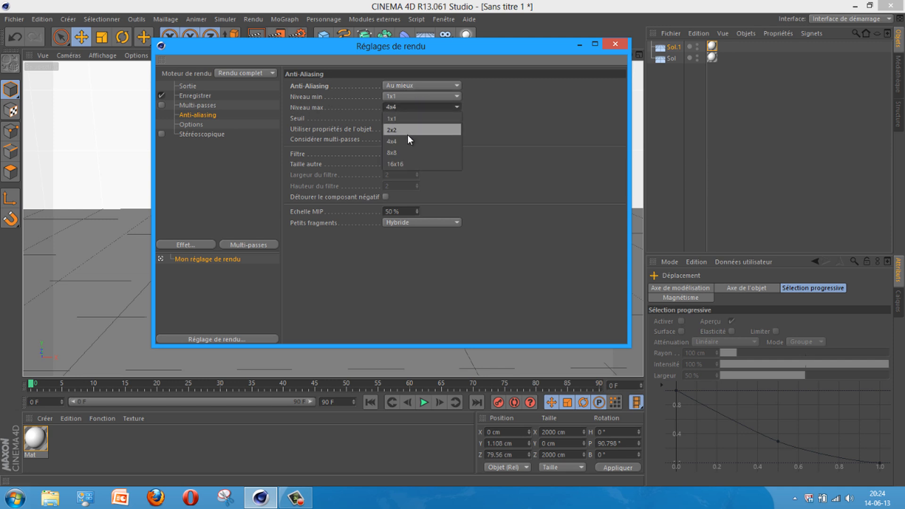
left_click(407, 130)
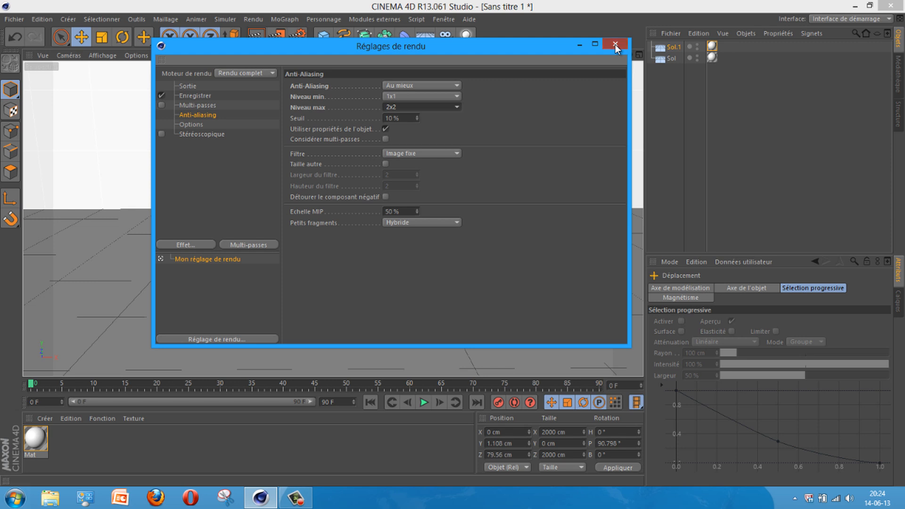
left_click(615, 45)
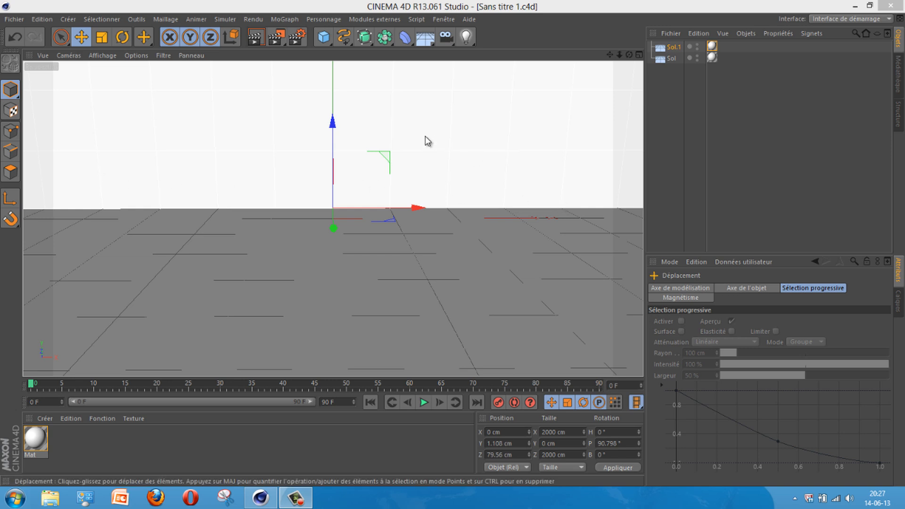
Step: Add a particle emitter to the scene and rotate its heading to about -92.7° so it faces sideways along the wall
left_click(224, 20)
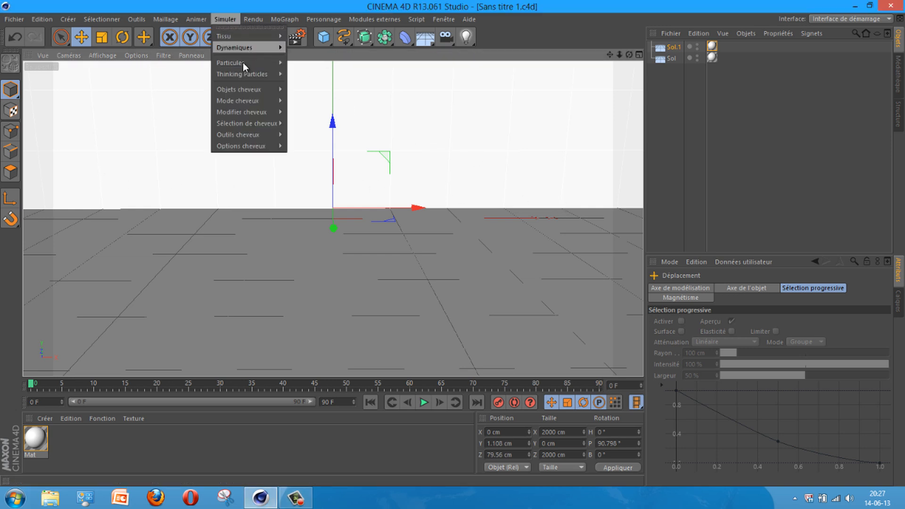
mouse_move(241, 62)
left_click(333, 67)
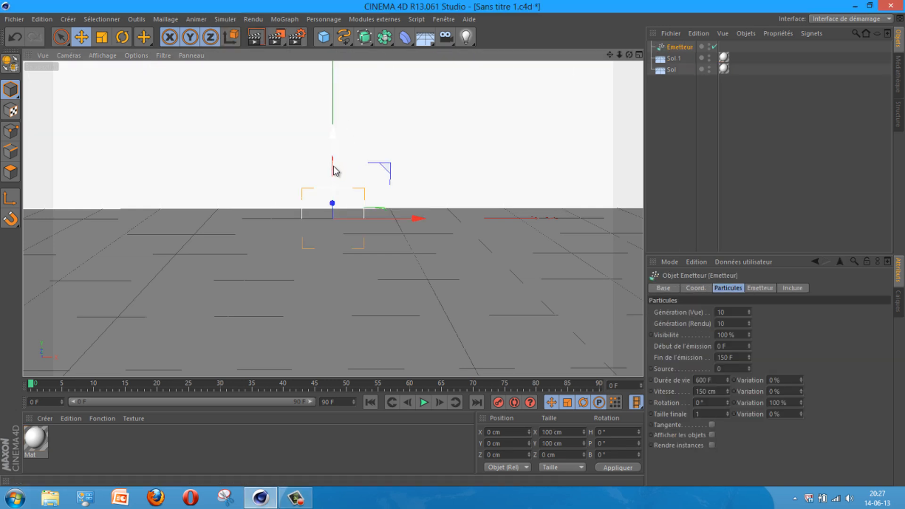
left_click(122, 37)
left_click_drag(377, 230, 191, 208)
Step: Move the emitter to one side, in front of the wall and above the floor, at about X -336, Y 115, Z -152 cm
left_click(81, 37)
left_click_drag(629, 55, 453, 244)
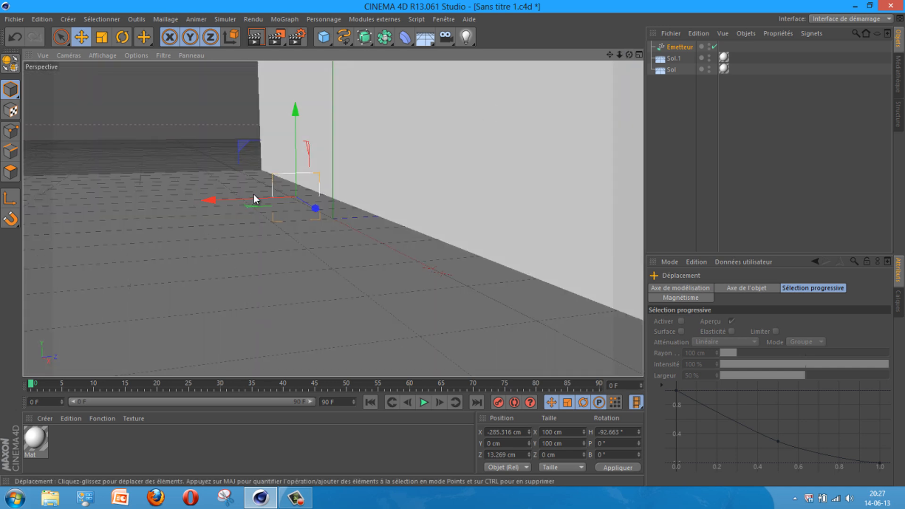
left_click_drag(249, 195, 175, 197)
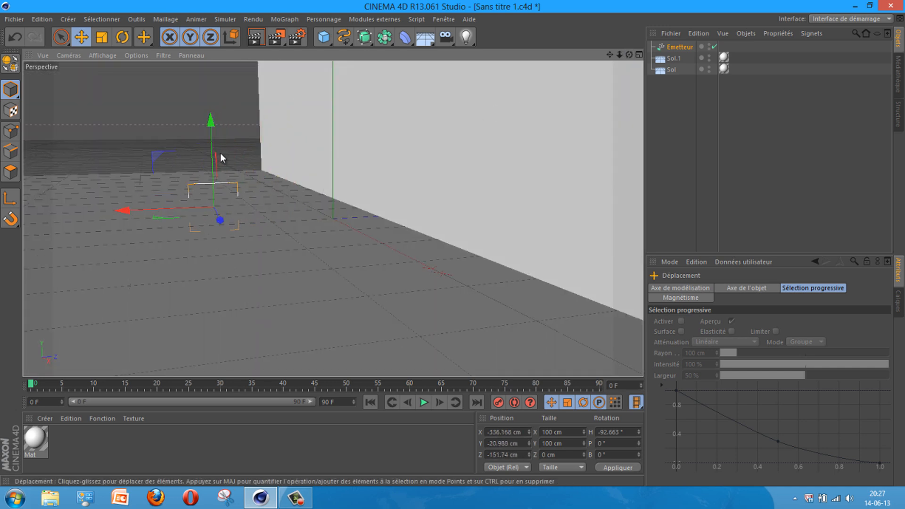
left_click_drag(212, 130, 213, 78)
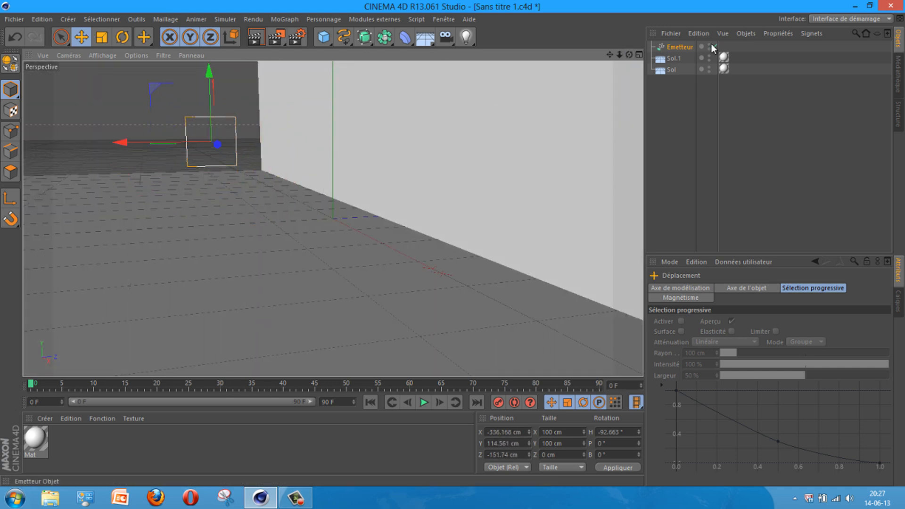
left_click_drag(628, 55, 452, 242)
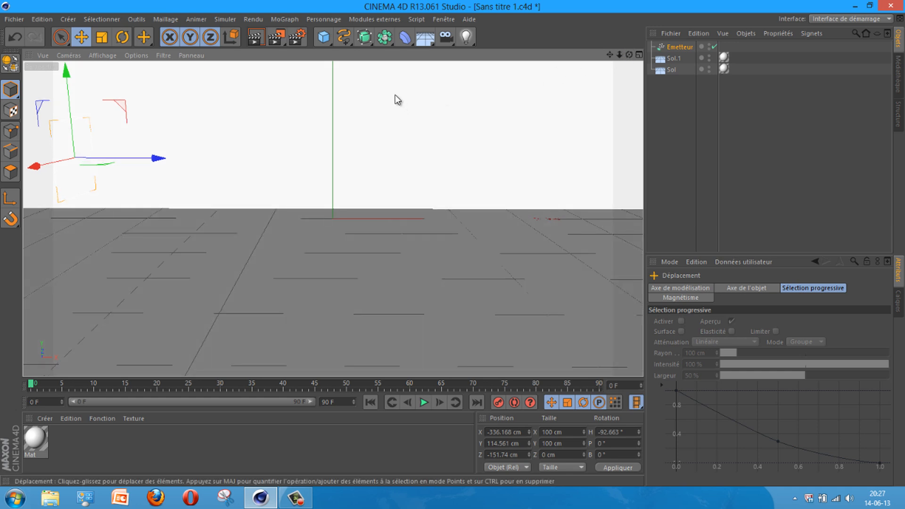
Step: Add a sphere with a radius of 17 cm and raise it to about Y 20 cm so it sits above the floor
left_click(323, 38)
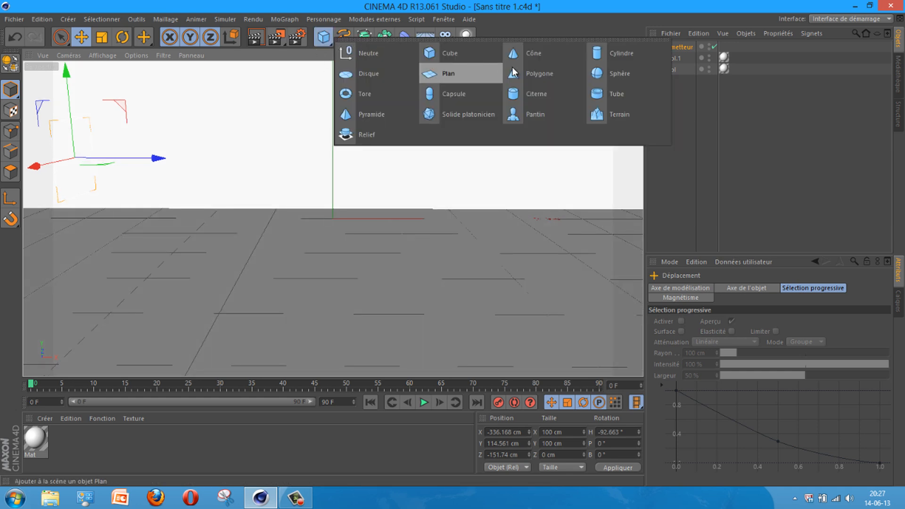
left_click(620, 74)
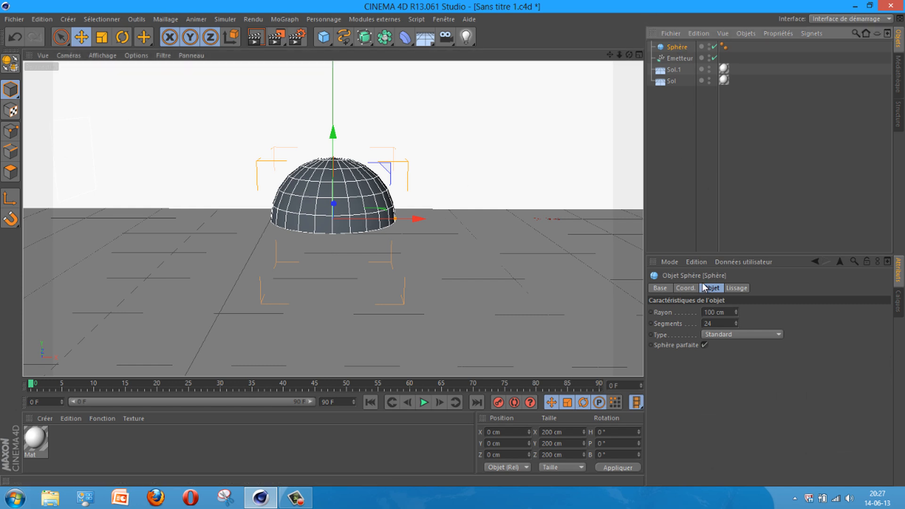
left_click_drag(715, 311, 696, 310)
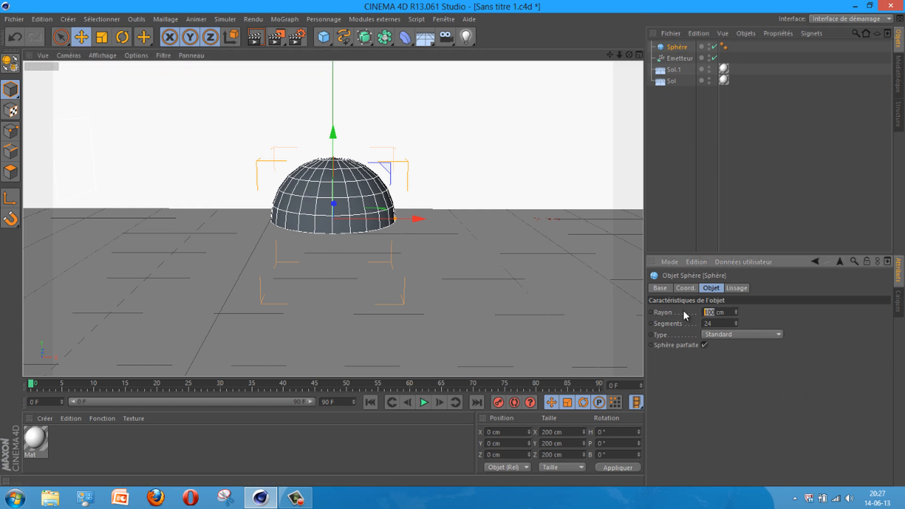
type("17")
key("Return")
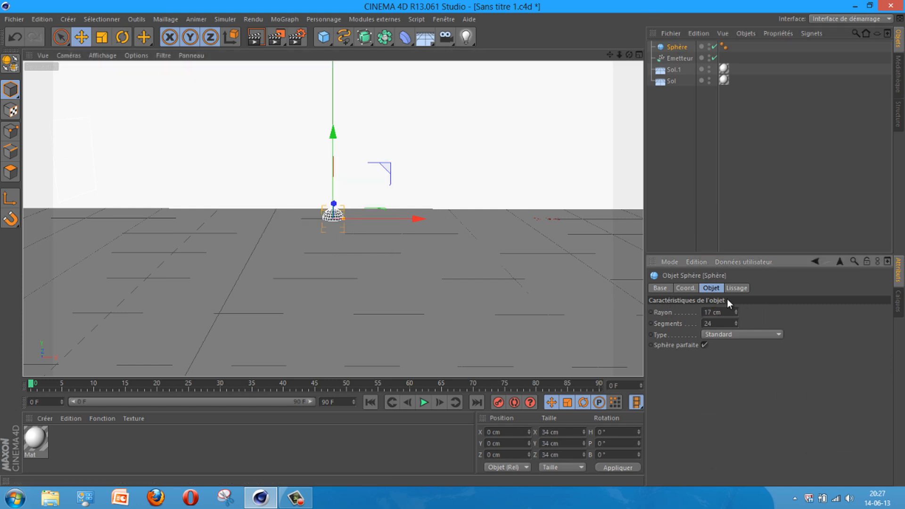
left_click_drag(336, 172, 337, 160)
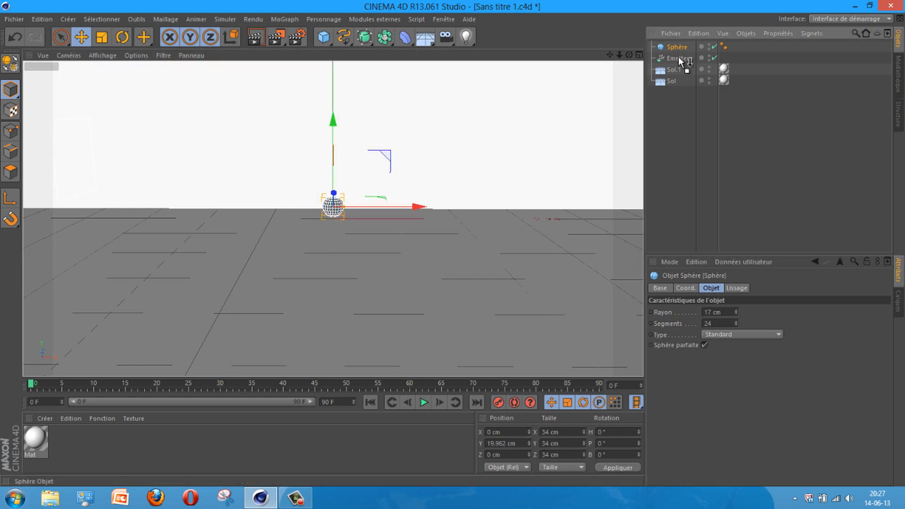
Step: Nest the sphere under the emitter with Afficher les objets enabled, and play the animation to preview the emitted spheres
left_click_drag(678, 57, 678, 57)
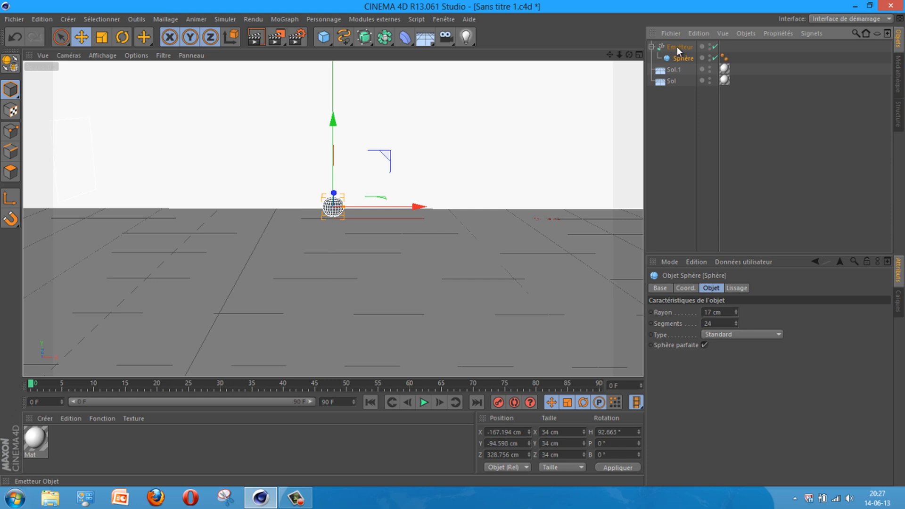
left_click(677, 47)
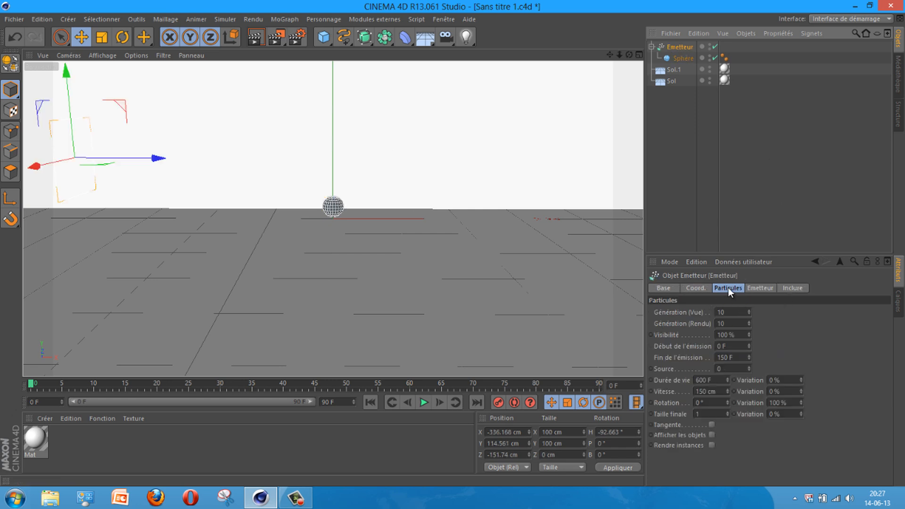
left_click(712, 435)
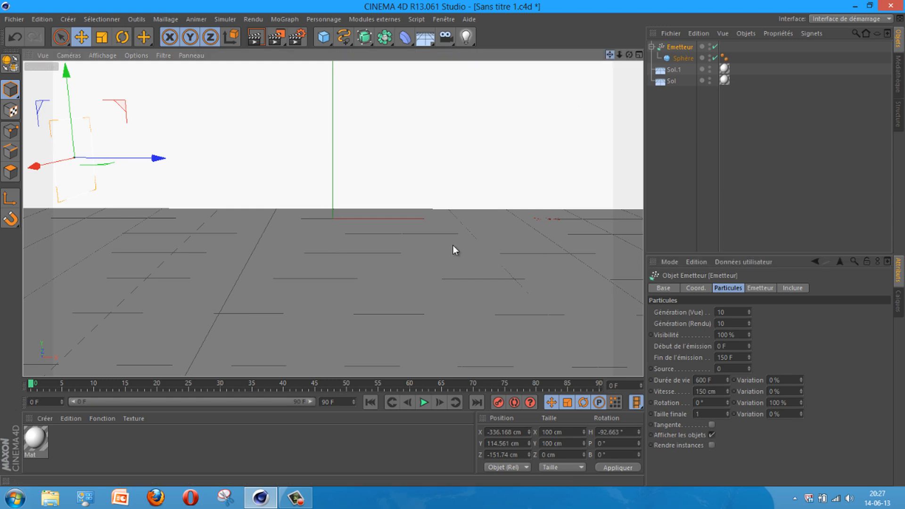
left_click(424, 402)
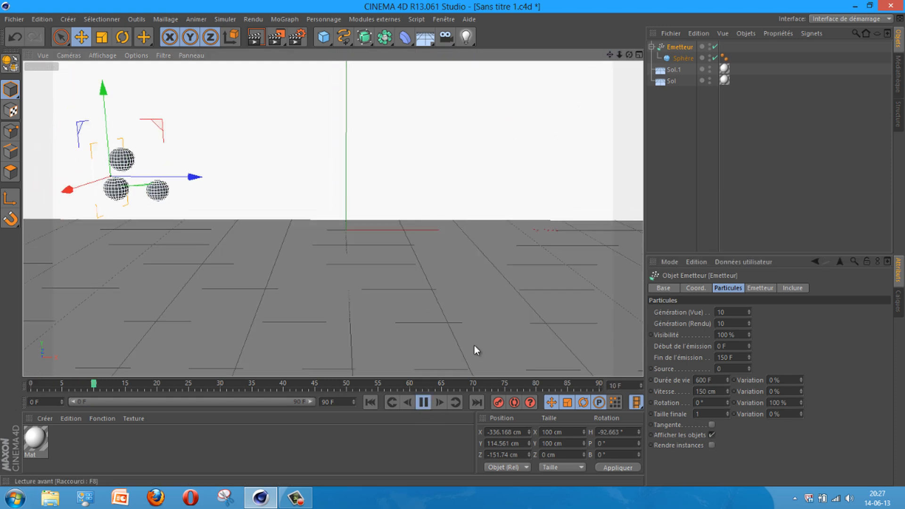
Step: Stop the animation playback and rewind the scene to frame 0
left_click(677, 150)
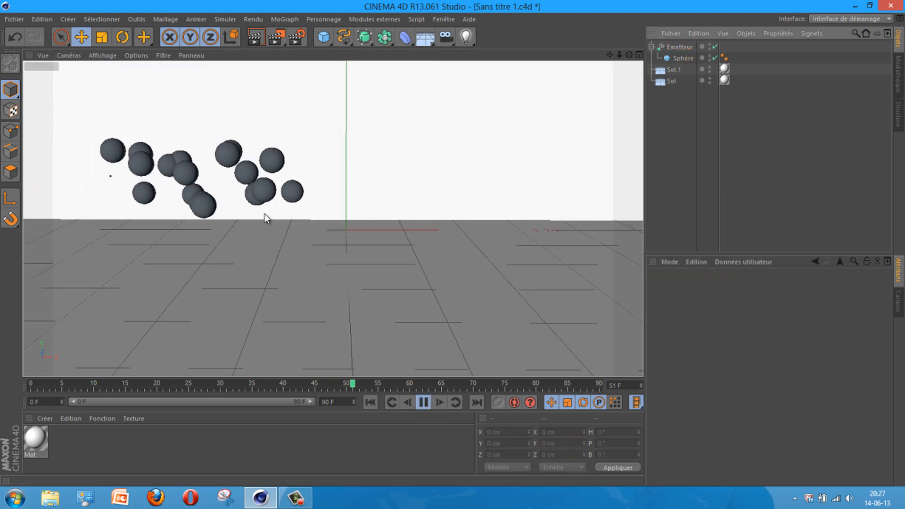
left_click(423, 402)
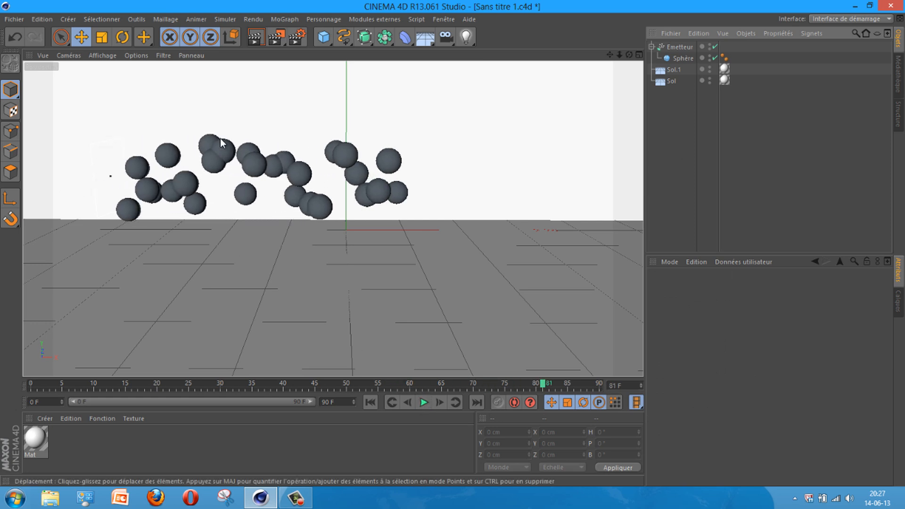
left_click_drag(541, 386, 19, 400)
Step: Add a Metaball object, nest the emitter with its sphere under it, and play the animation to preview the effect
left_click(384, 36)
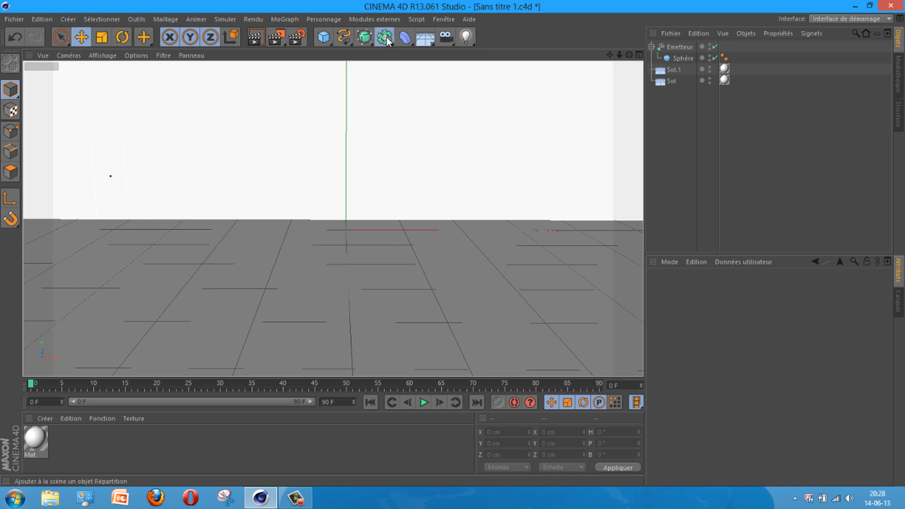
left_click(422, 95)
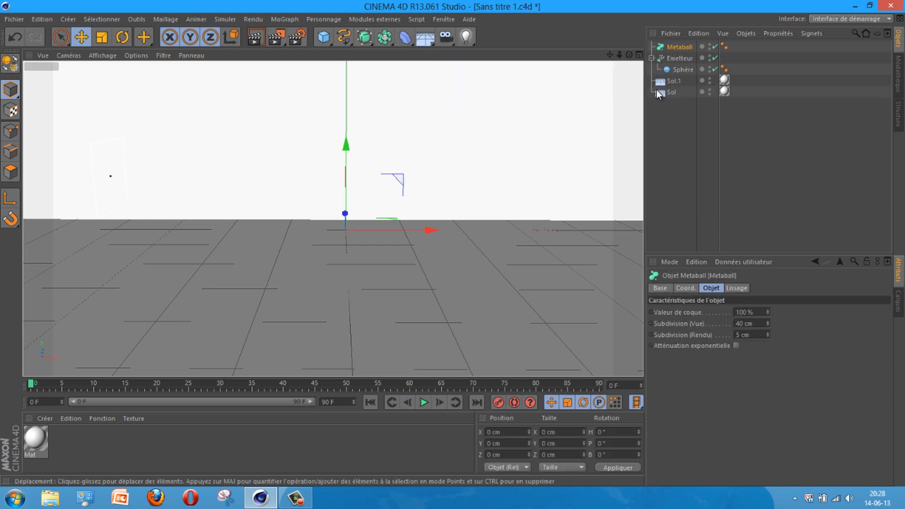
left_click_drag(681, 58, 681, 47)
left_click(423, 402)
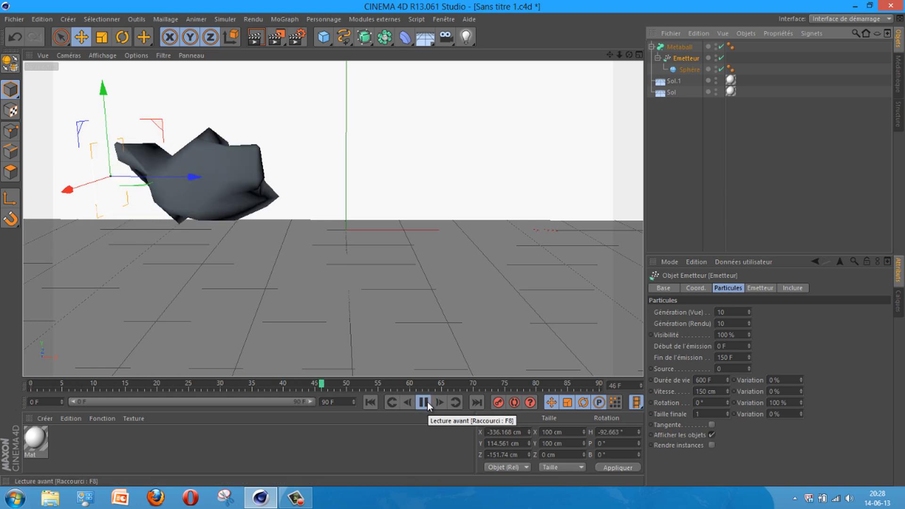
left_click(424, 402)
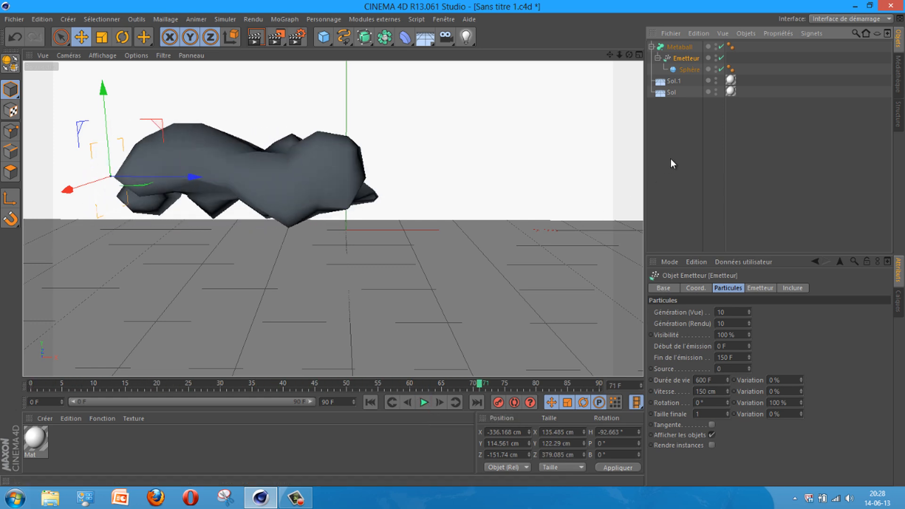
Step: Set the Metaball's Subdivision (Vue) to 5 cm and render the view to check its smoothness
left_click(676, 48)
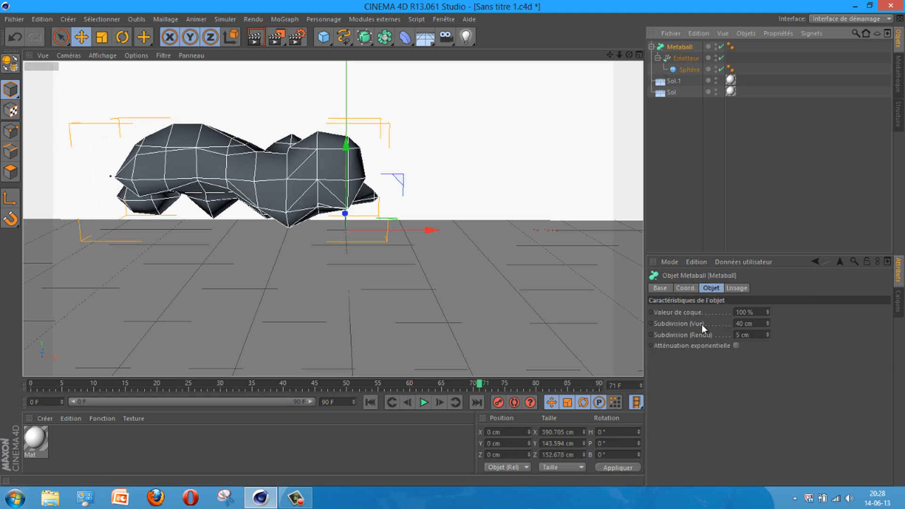
left_click(742, 323)
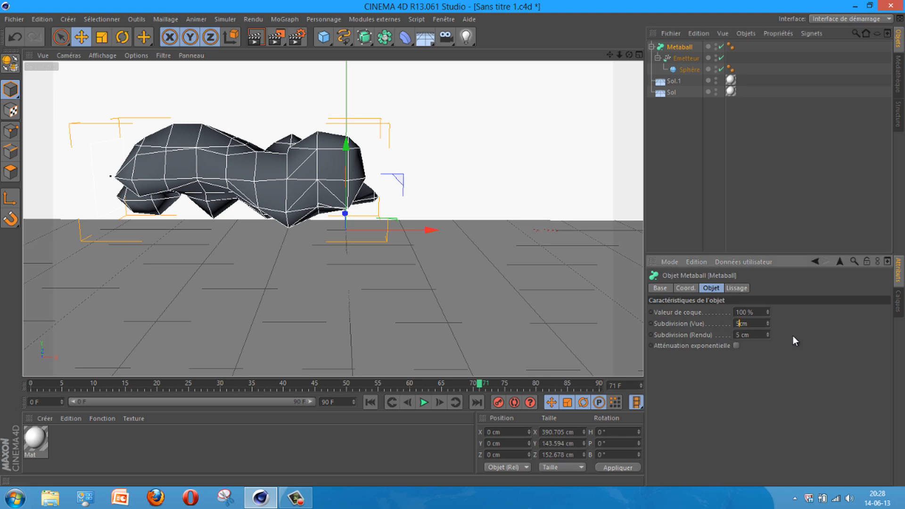
type("5")
key("Return")
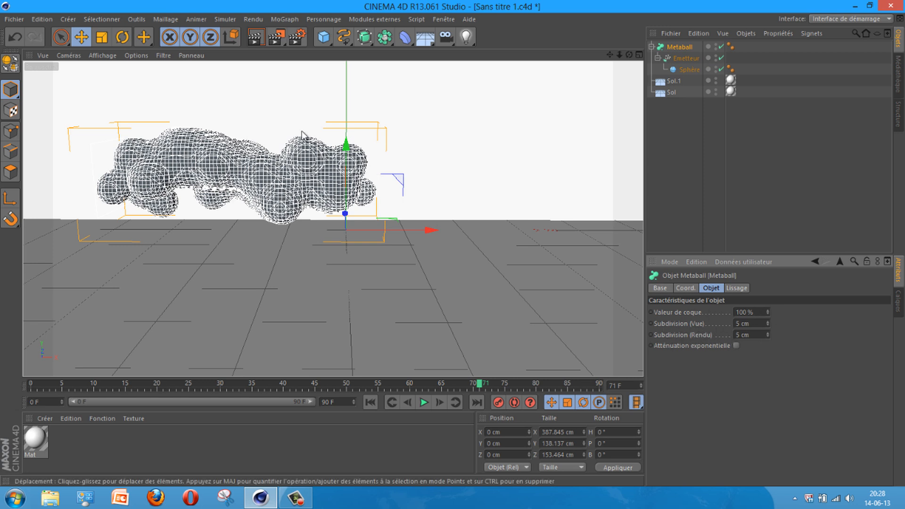
key("ctrl+r")
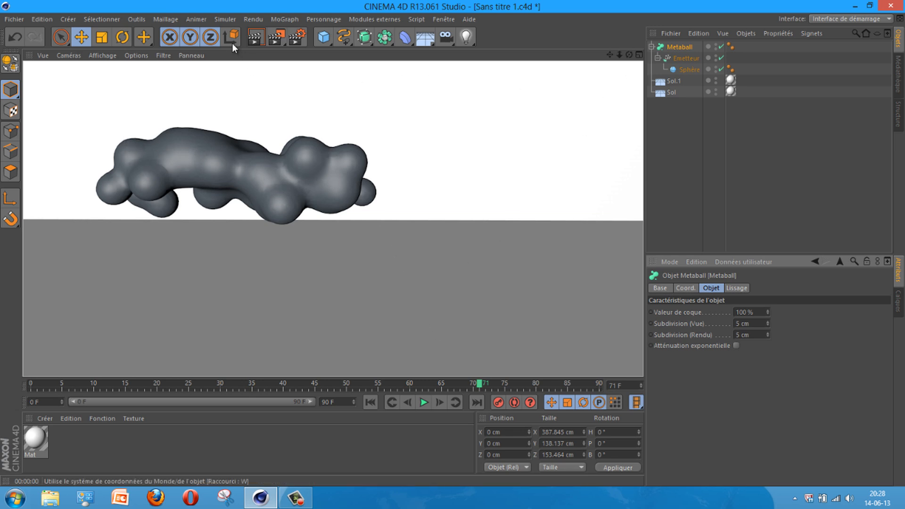
Step: Add a Gravité particle modifier at frame 0, preview its effect on the emitted spheres, and rewind to the start
left_click_drag(480, 382, 28, 397)
left_click(220, 19)
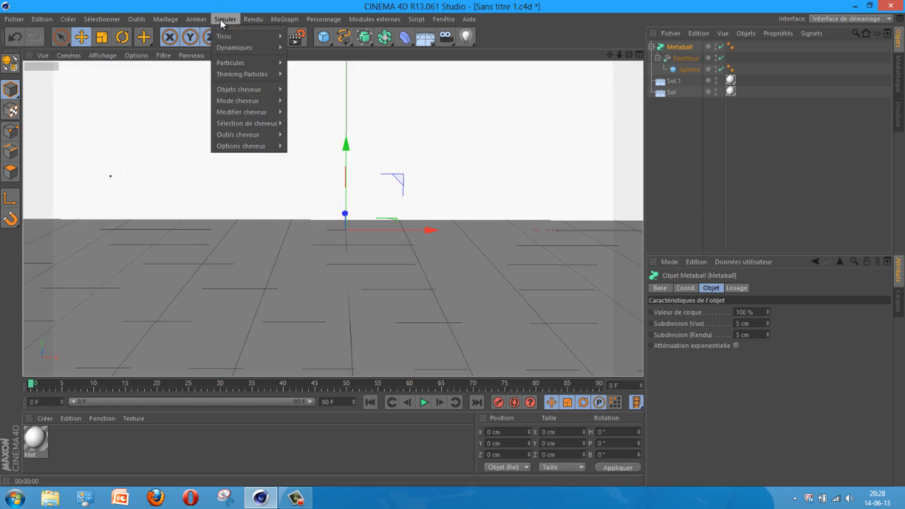
mouse_move(248, 63)
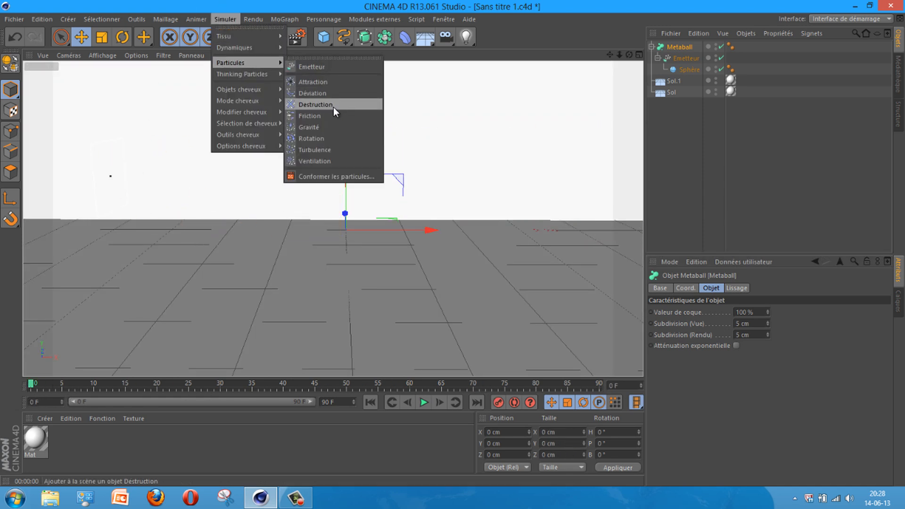
left_click(315, 128)
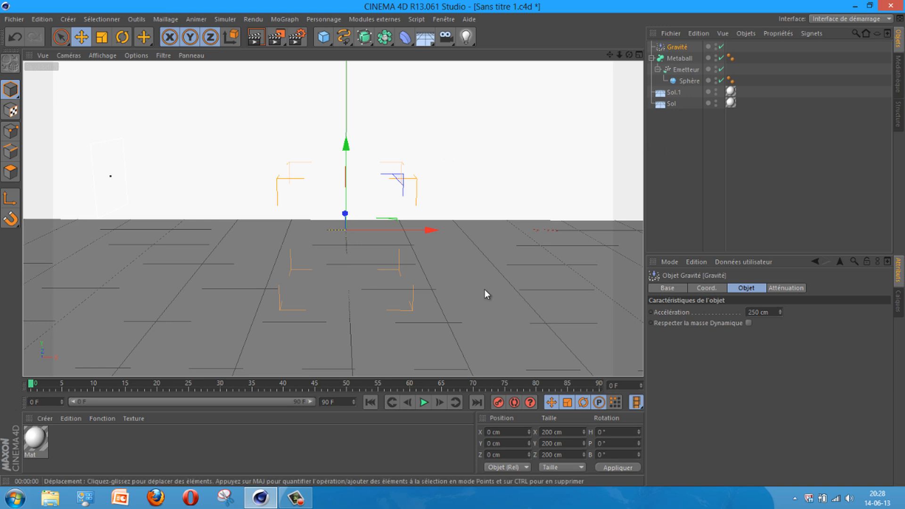
left_click(423, 403)
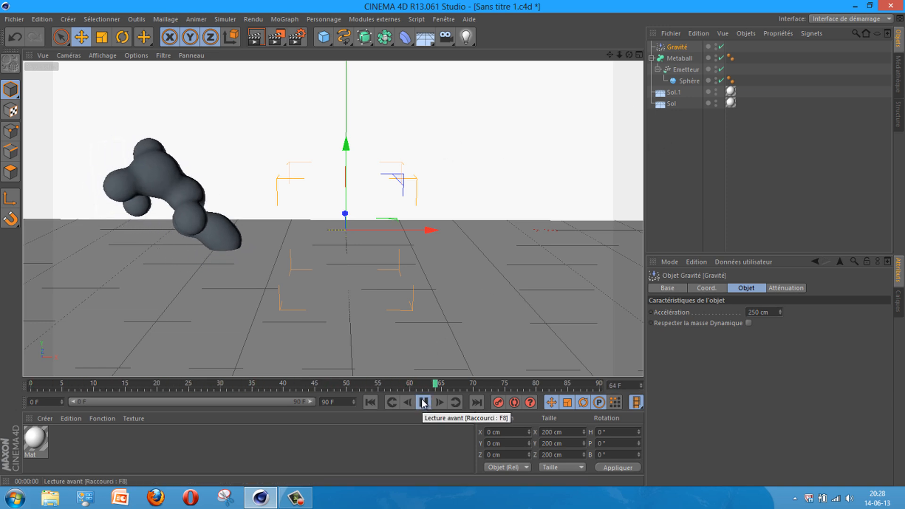
left_click(423, 400)
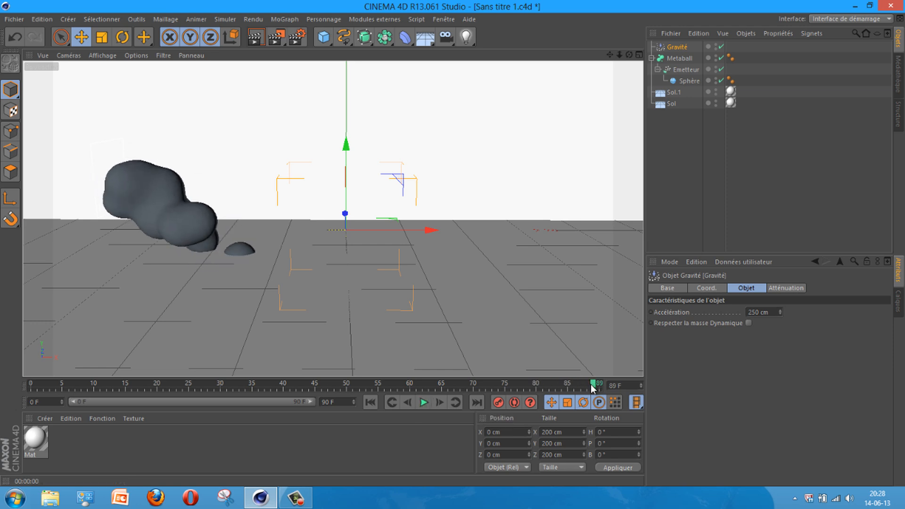
left_click_drag(592, 385, 42, 369)
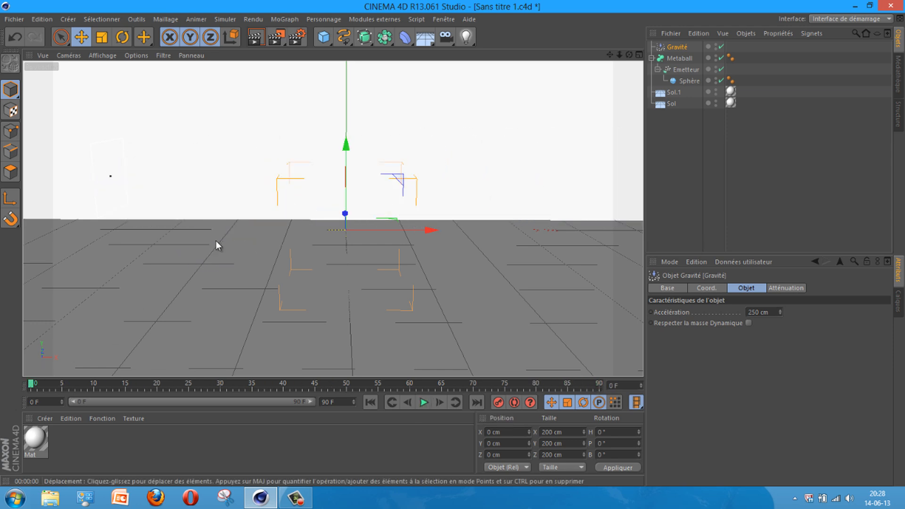
Step: Add a Déviation particle modifier and rotate its pitch to about 90° so it lies flat along the floor
left_click(225, 19)
mouse_move(250, 63)
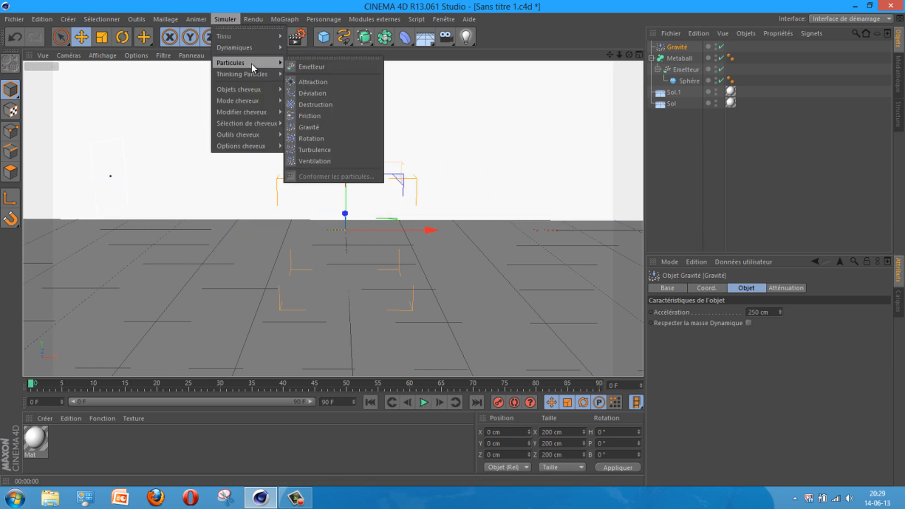
left_click(316, 94)
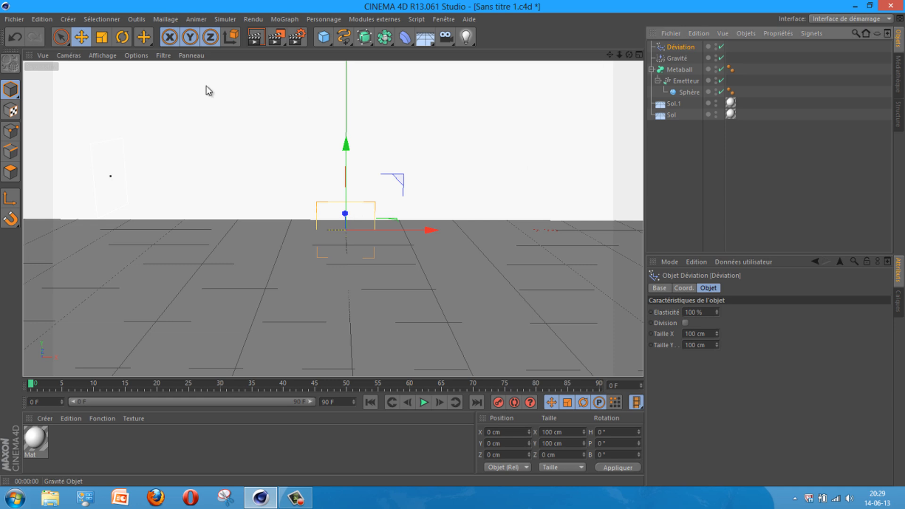
left_click(123, 37)
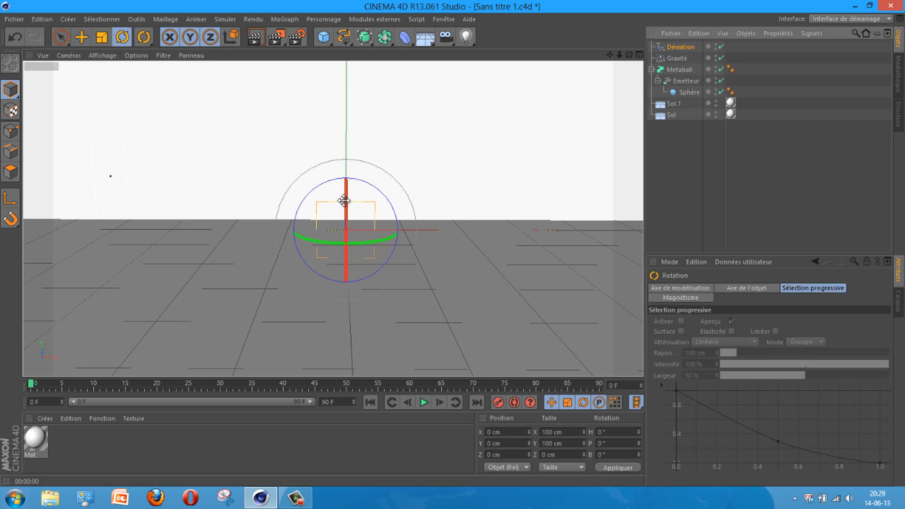
left_click_drag(345, 193, 347, 317)
Step: Set the Déviation object's Taille X and Taille Y to 2000 cm
left_click(675, 47)
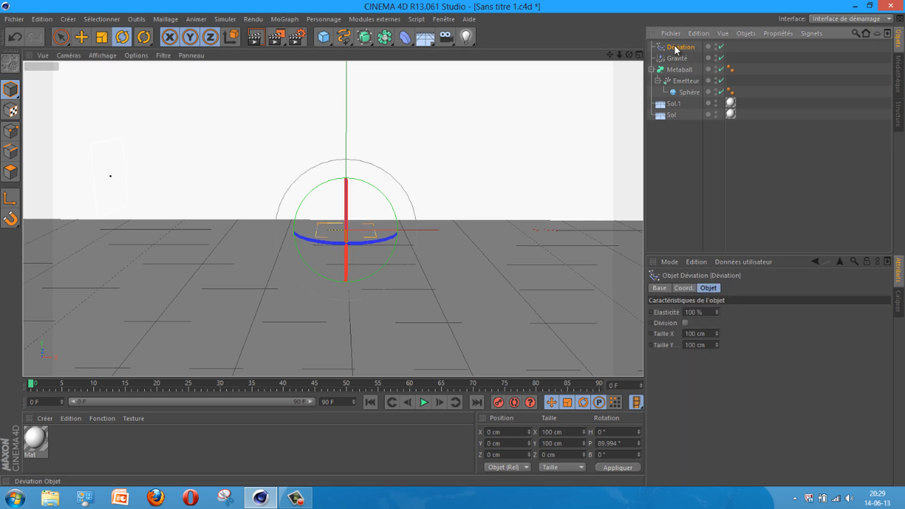
double_click(694, 333)
type("2000")
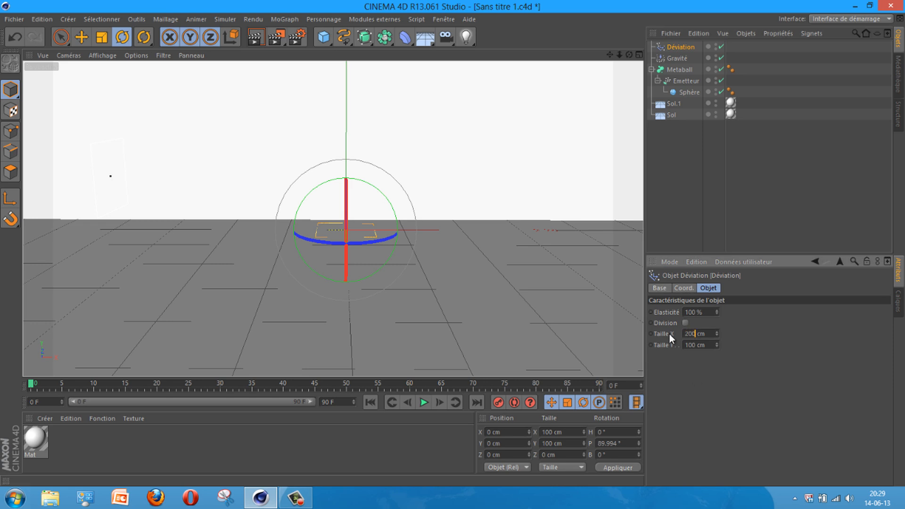
key("Tab")
type("2000")
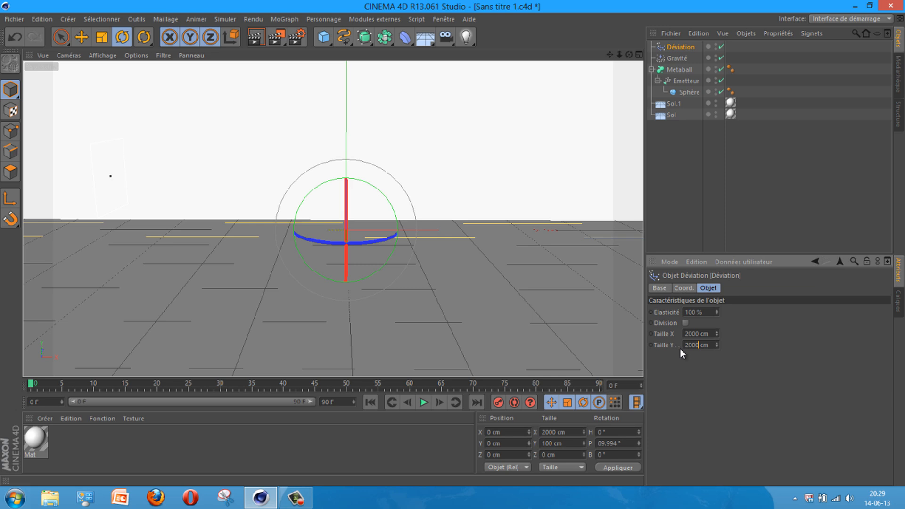
key("Return")
Step: Deselect everything and play the animation to check how the particles bounce off the floor
left_click(804, 204)
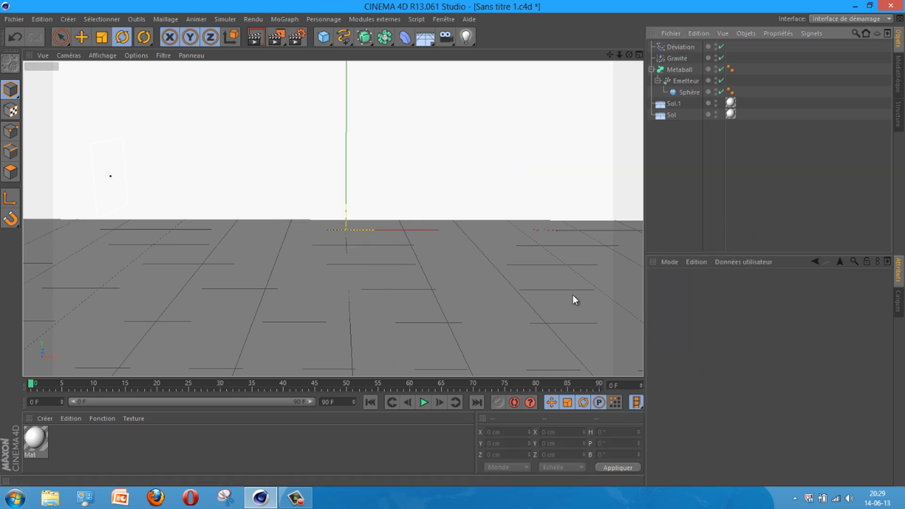
left_click(424, 402)
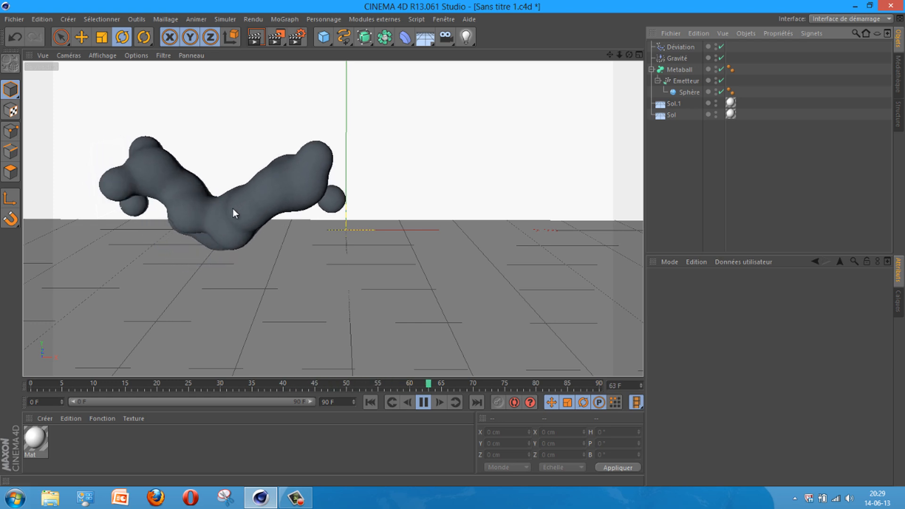
left_click(420, 403)
Step: Extend the animation and its visible timeline range to 250 frames, and play it from frame 0
left_click(329, 401)
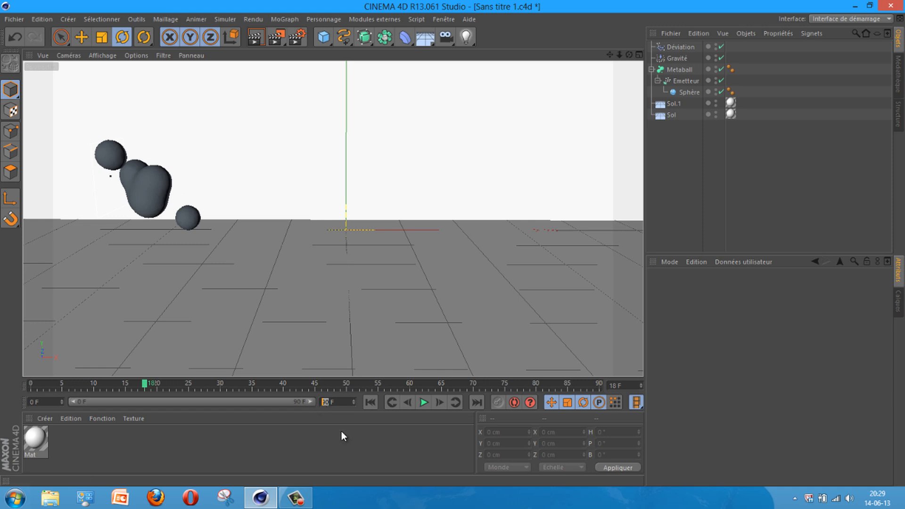
type("200")
key("BackSpace")
key("BackSpace")
type("50")
key("Return")
left_click_drag(166, 402, 307, 408)
left_click_drag(66, 383, 17, 389)
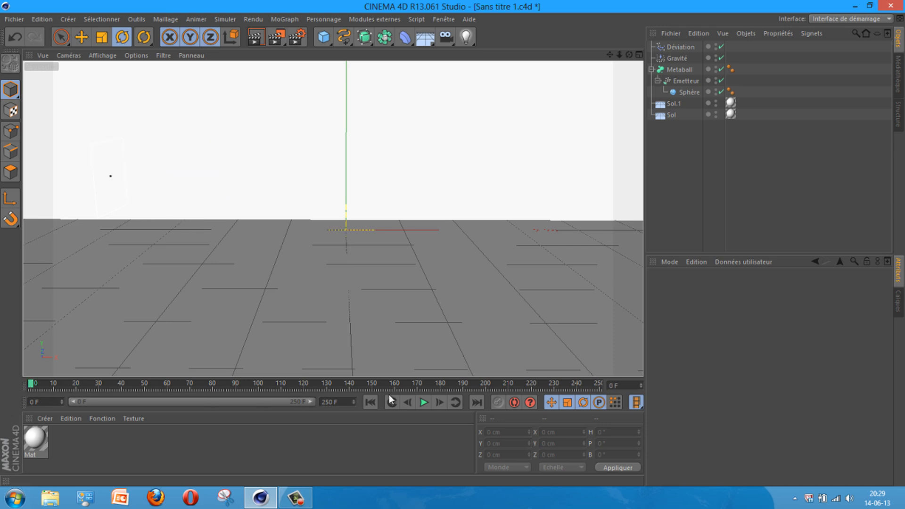
left_click(424, 402)
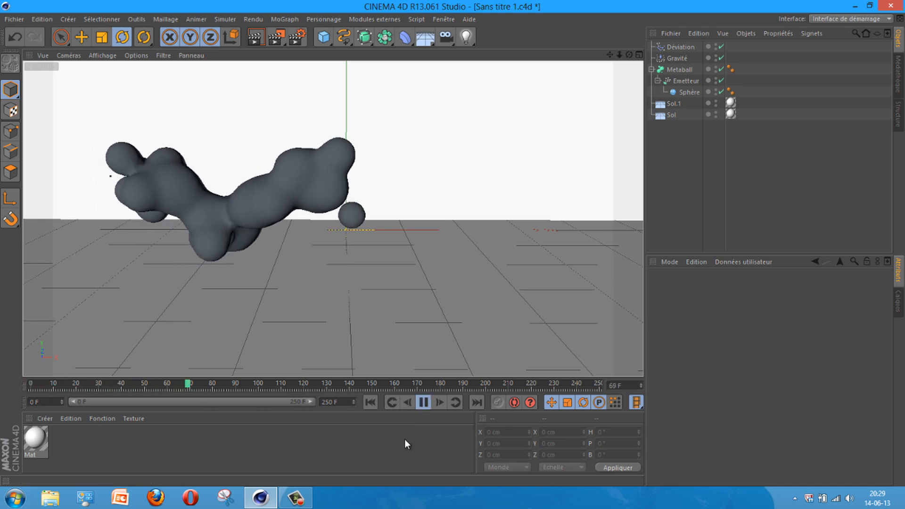
left_click(425, 404)
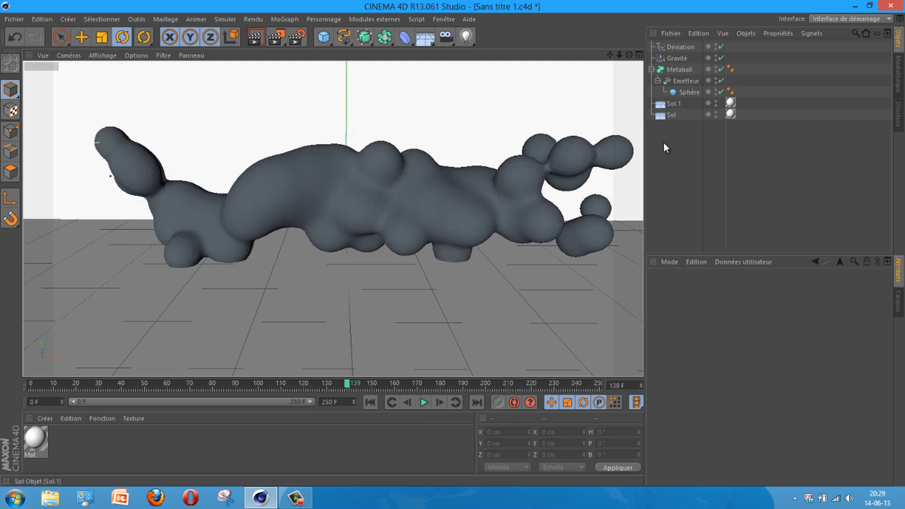
Step: Create a new material and set its colour to magenta, RGB 255, 0, 250
double_click(92, 437)
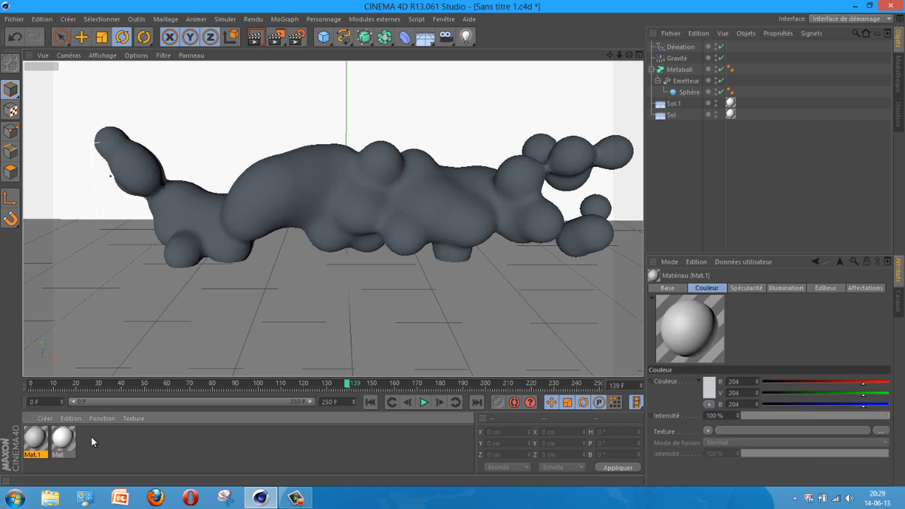
double_click(42, 430)
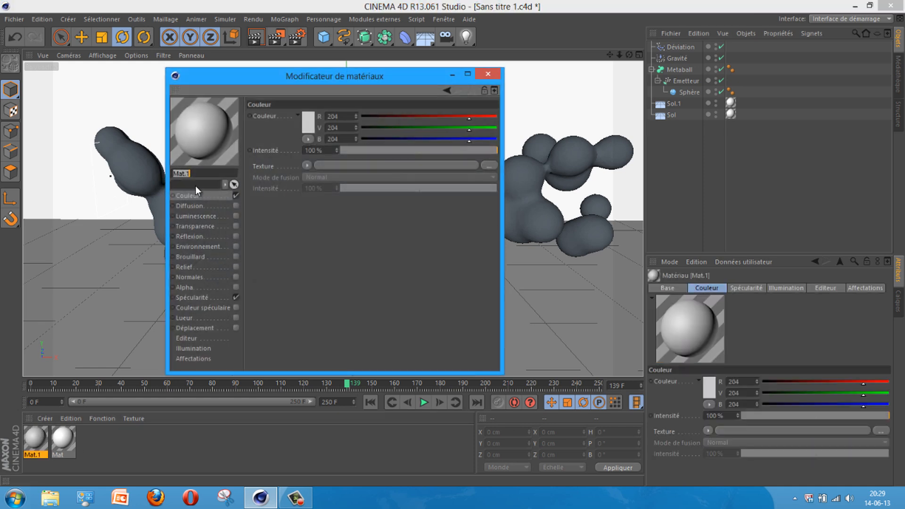
left_click(307, 119)
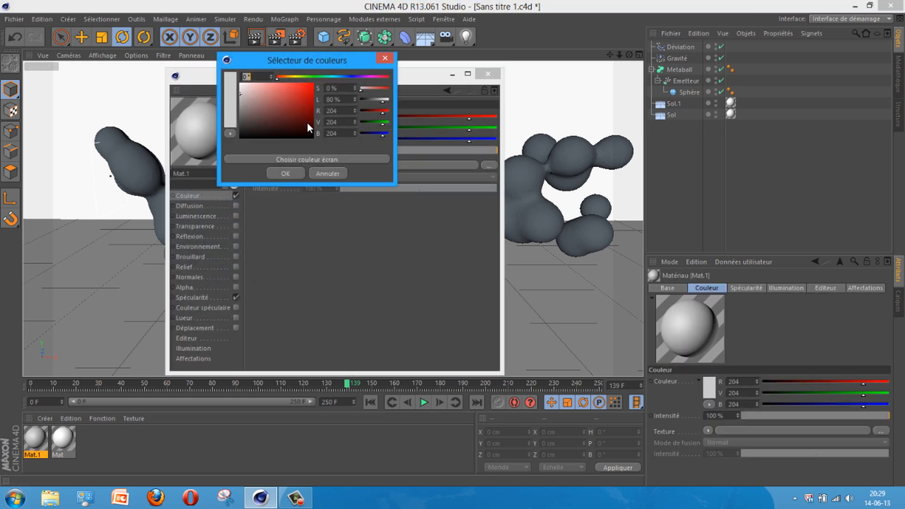
left_click_drag(338, 56, 431, 75)
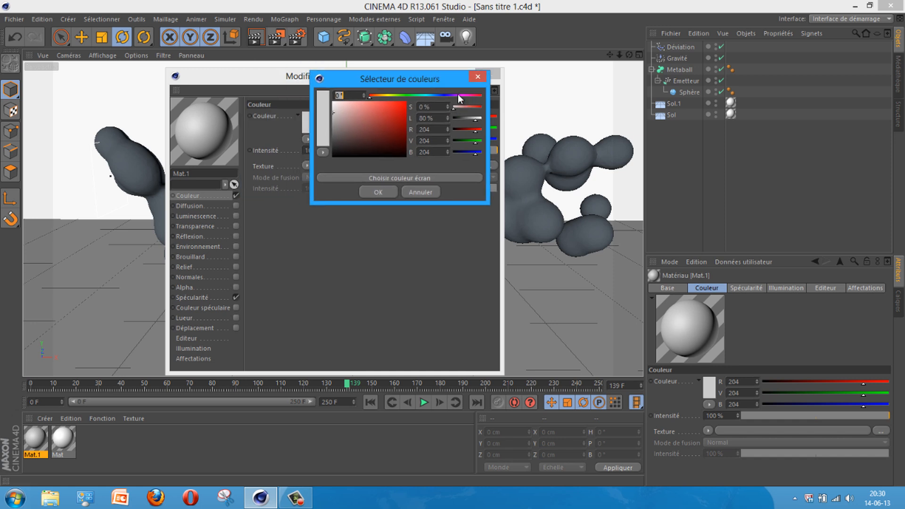
left_click_drag(455, 96, 463, 98)
mouse_move(402, 131)
left_mouse_down()
mouse_move(419, 106)
mouse_move(407, 102)
left_mouse_up()
left_click(379, 191)
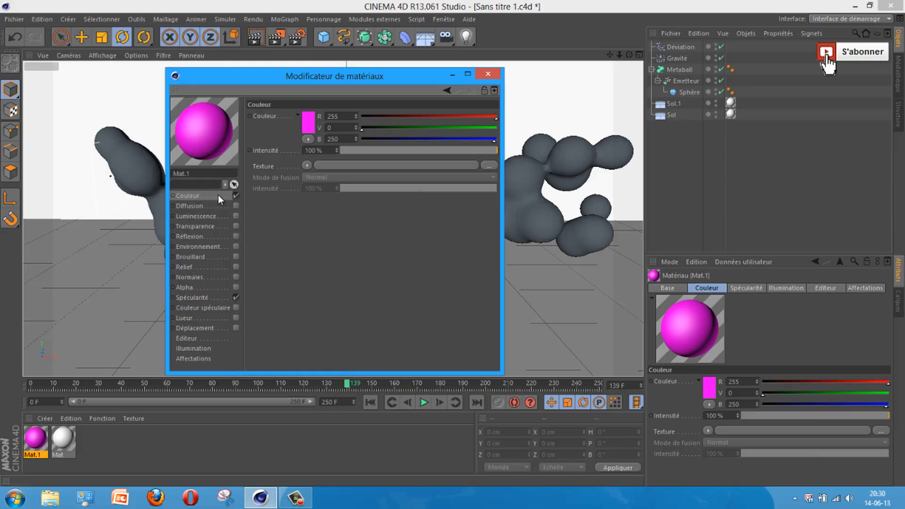
Step: Enable reflection on the magenta material with an intensity of 15%, and close its editor
left_click(189, 237)
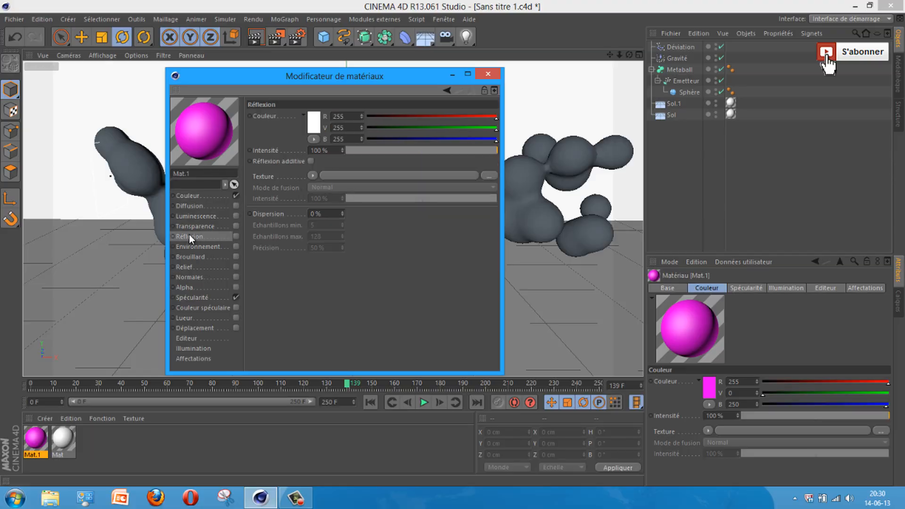
left_click(236, 236)
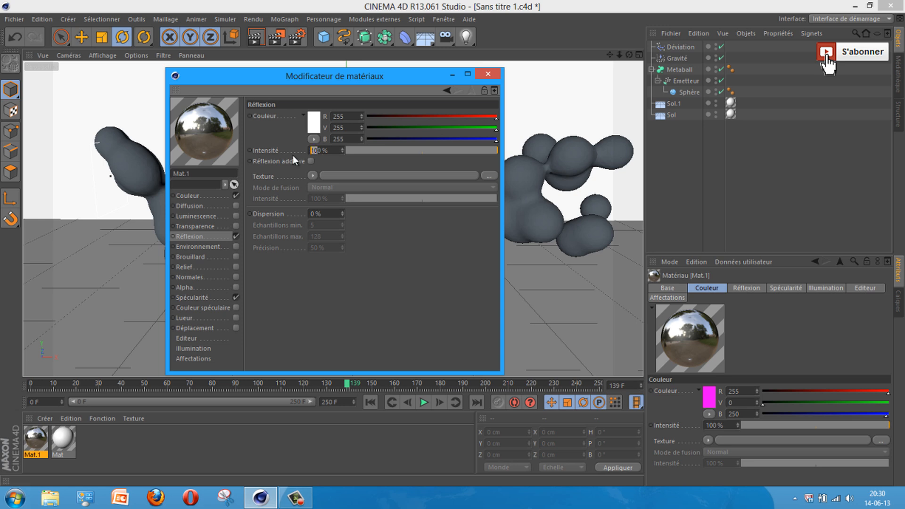
key("BackSpace")
type("15")
key("Return")
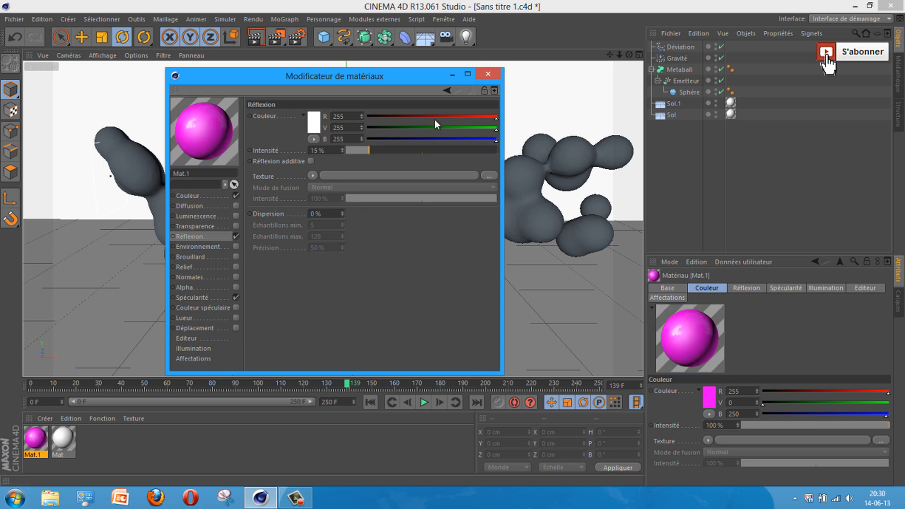
left_click(489, 74)
Step: Apply the magenta material to the Metaball object, render the view to check it, and deselect everything
left_click_drag(37, 441, 686, 69)
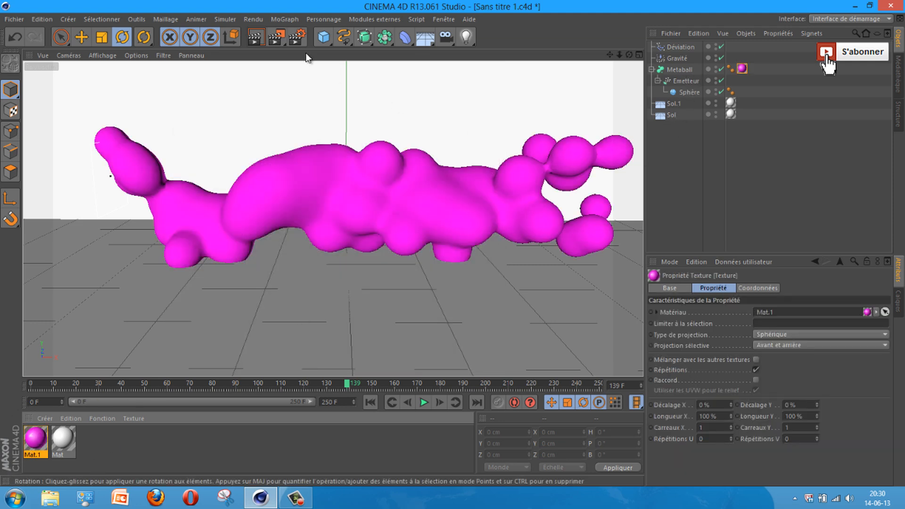
left_click(259, 36)
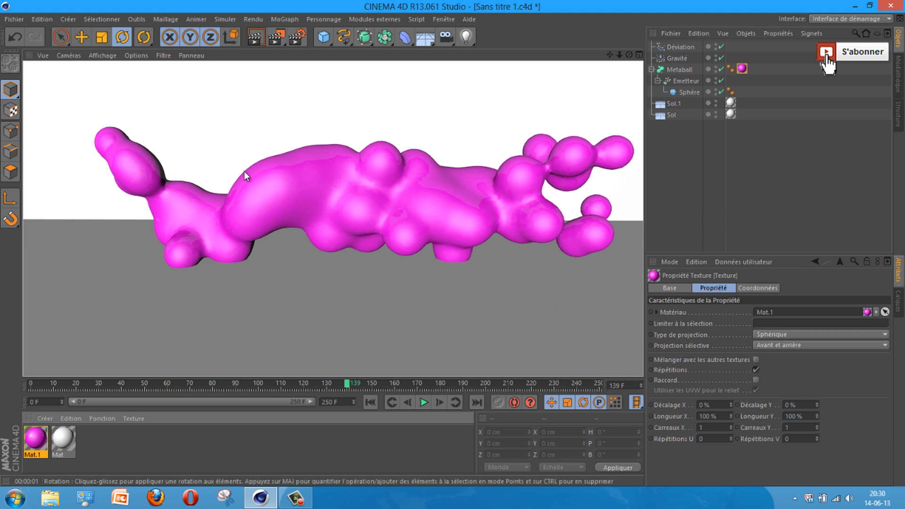
left_click(681, 191)
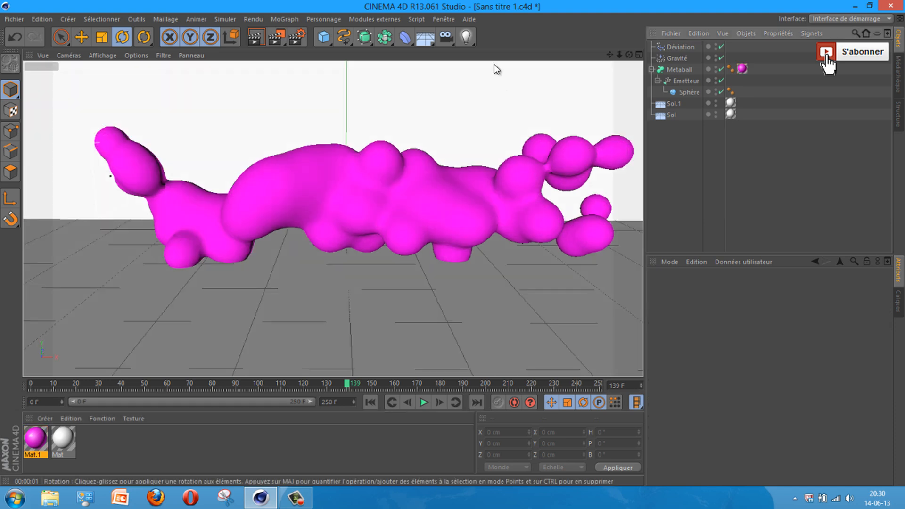
Step: Add an omni light and move it up and in front of the metaball, to about Y 232 cm and Z -488 cm
left_click(474, 46)
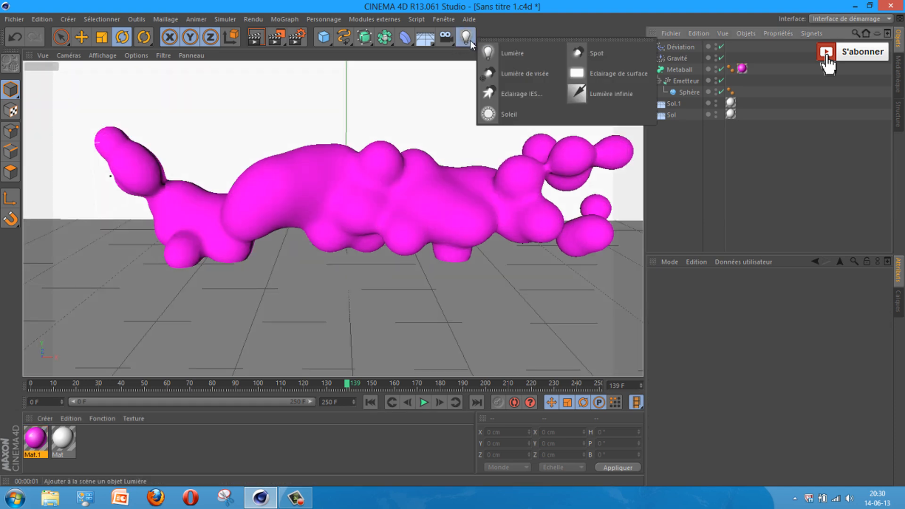
left_click(512, 54)
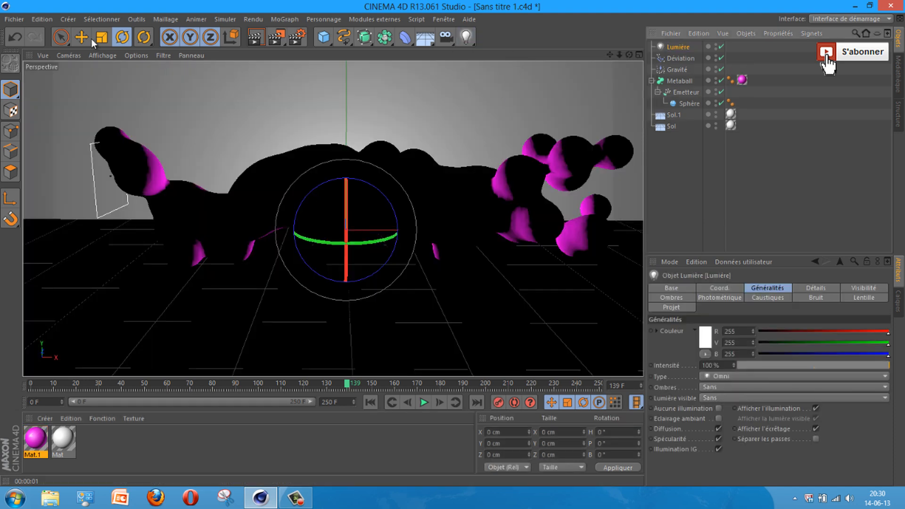
key("e")
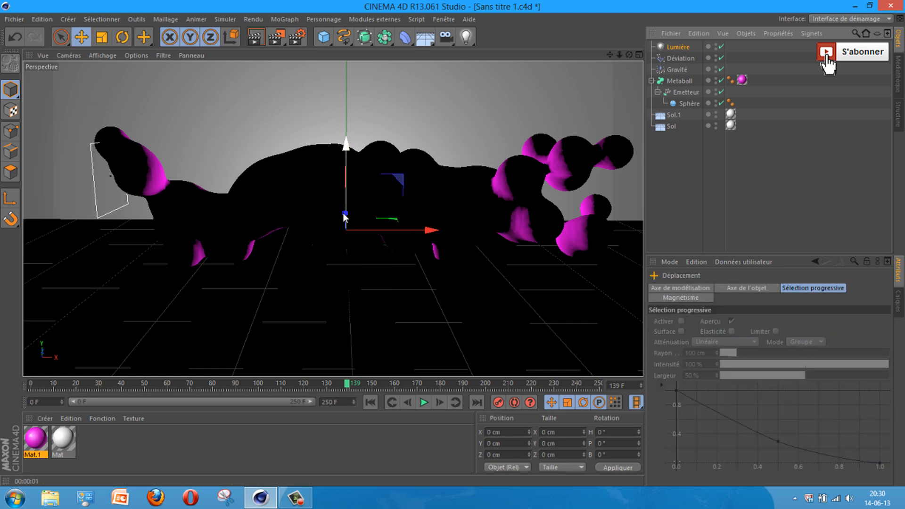
left_click_drag(348, 228, 439, 206)
left_click_drag(629, 55, 525, 66)
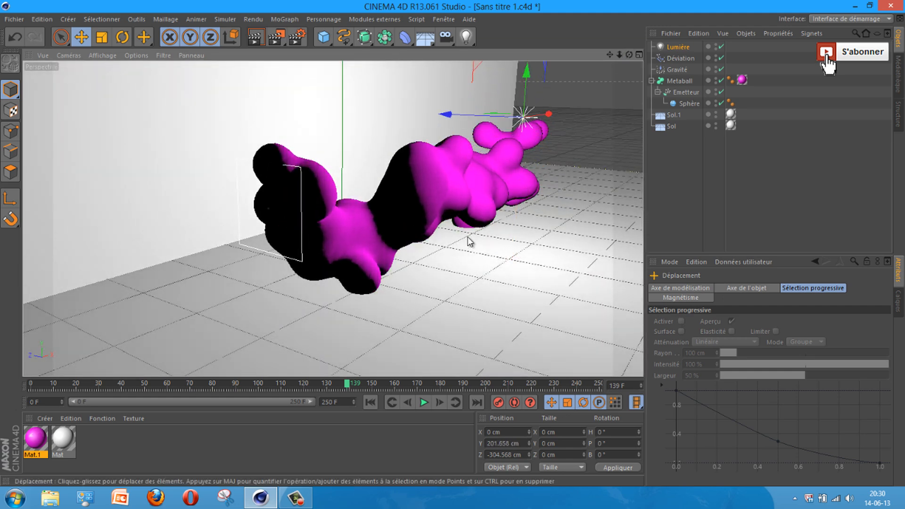
left_click_drag(483, 113, 577, 129)
left_click_drag(626, 103, 628, 87)
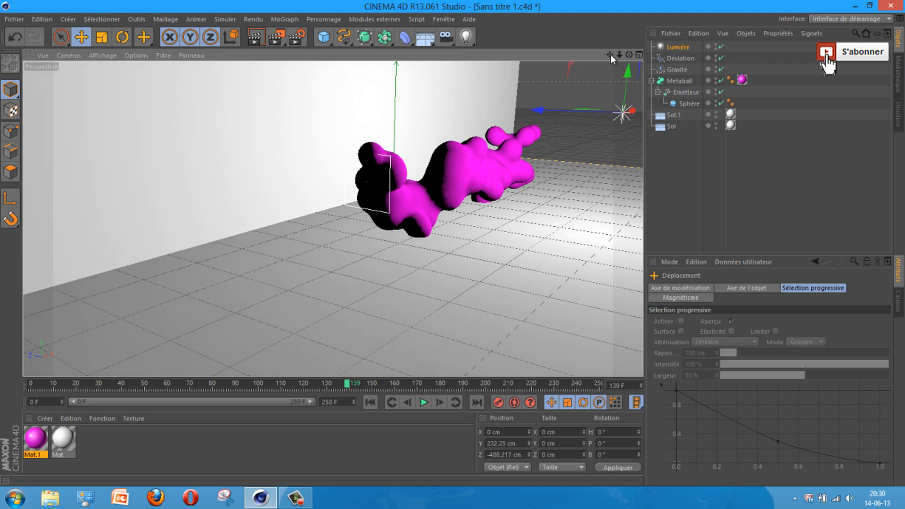
left_click_drag(610, 55, 370, 263)
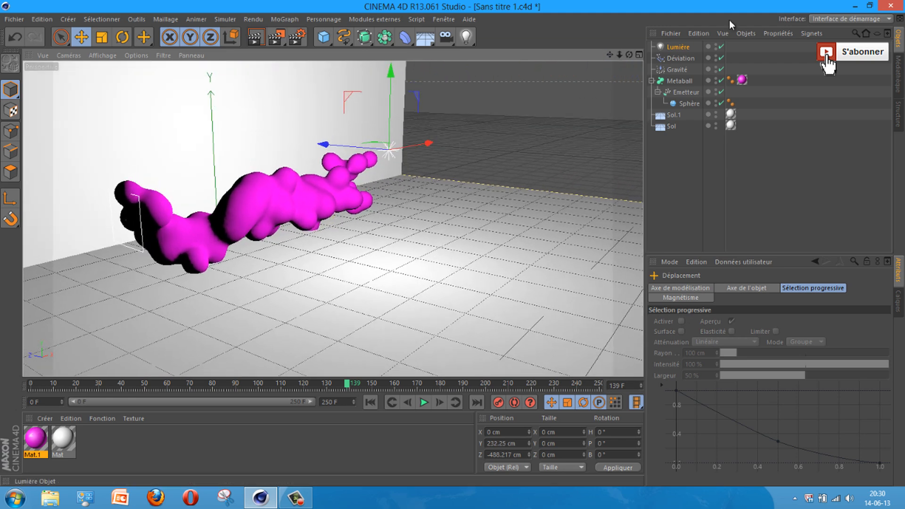
Step: Set the light's shadows to Masques d'ombres (ombres diffuses) and render a frontal view to check them
left_click(676, 46)
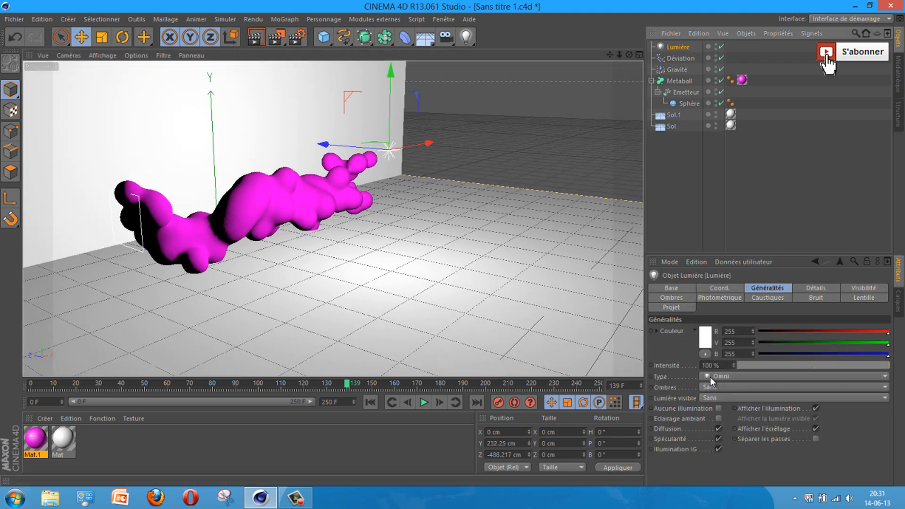
left_click(739, 388)
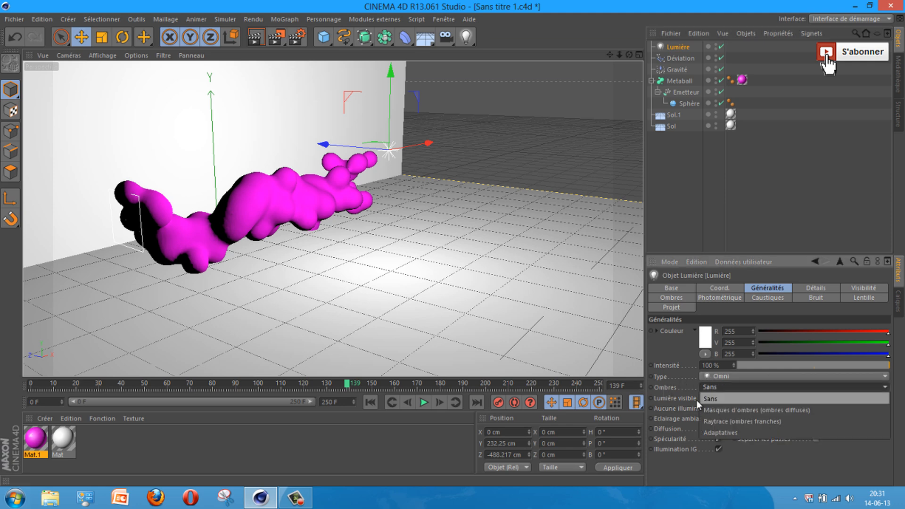
left_click(734, 411)
left_click_drag(629, 54, 450, 244)
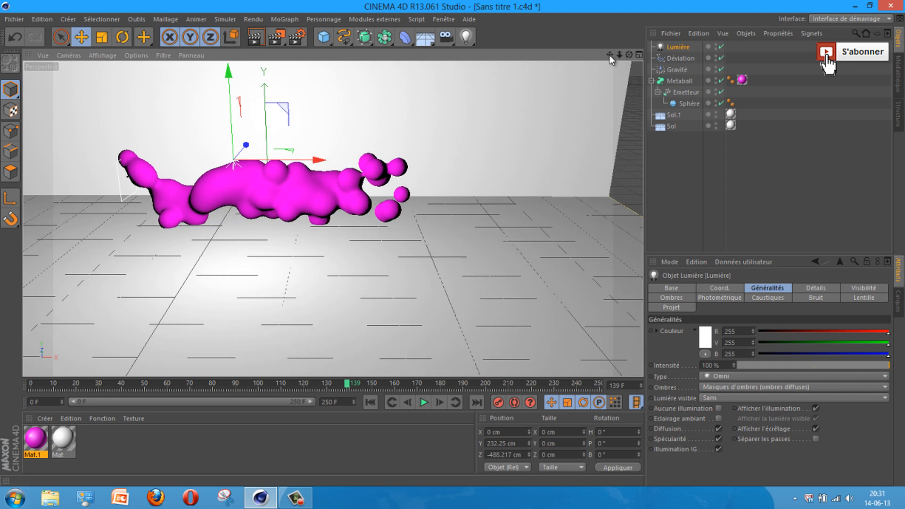
left_click_drag(609, 55, 573, 100)
left_click_drag(608, 55, 578, 58)
left_click(257, 39)
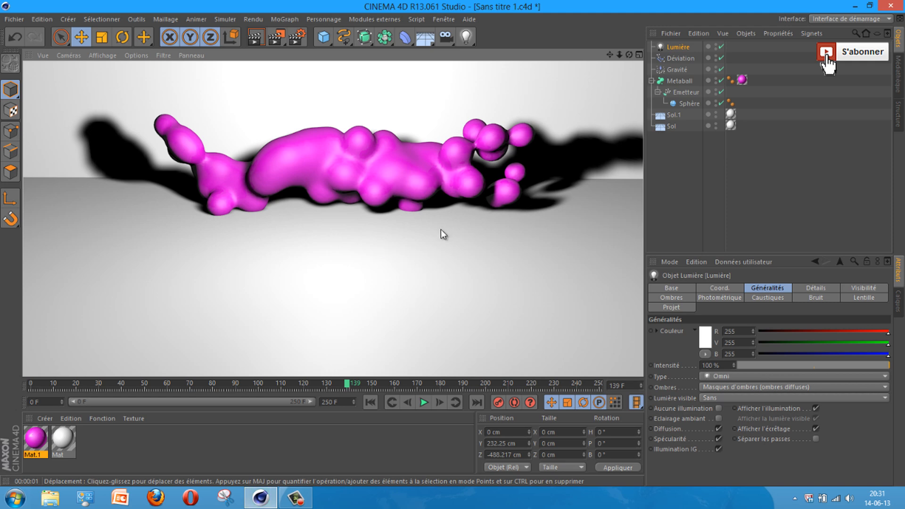
Step: Move the light farther away from the metaball along its depth axis, to about Z -716 cm
scroll(443, 222, "up", 3)
left_click_drag(609, 55, 608, 80)
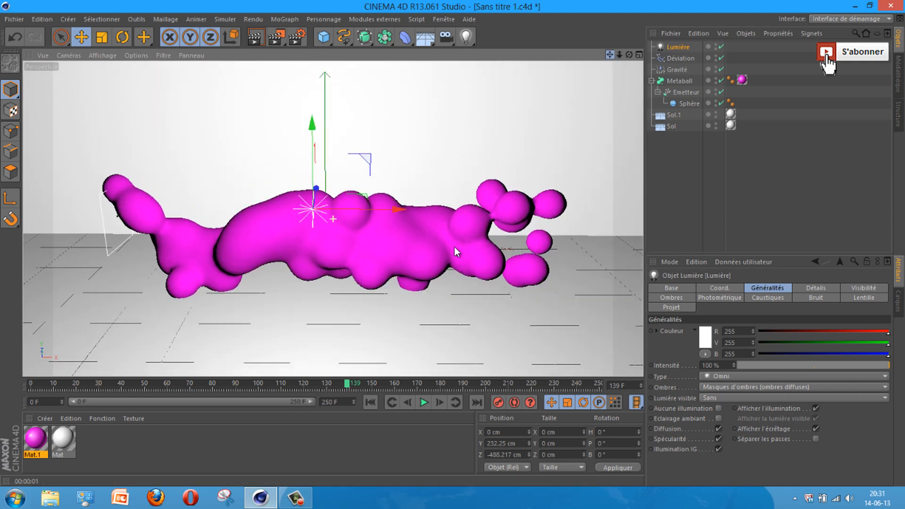
left_click_drag(307, 179, 314, 283)
mouse_move(456, 248)
left_mouse_down("alt")
mouse_move(461, 243)
mouse_move(447, 257)
left_mouse_up("alt")
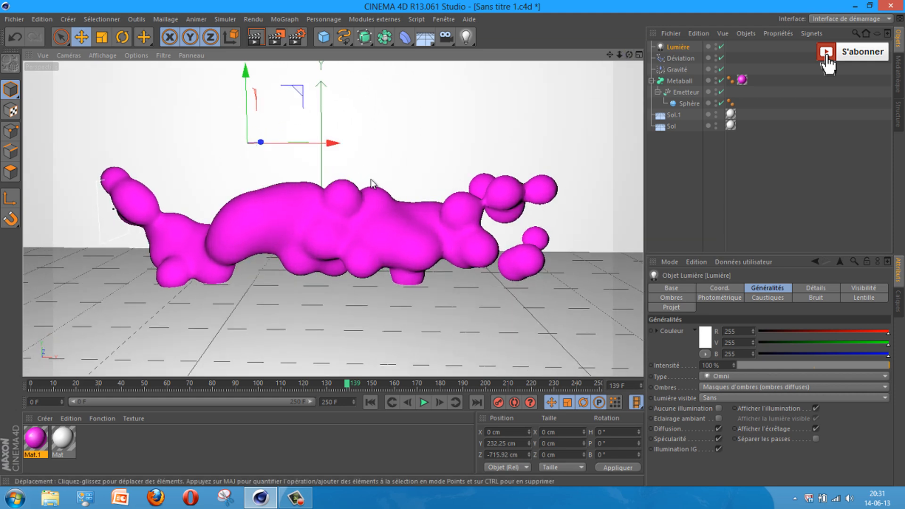
Step: Add a Plan object and enlarge it to about 988 cm wide and 802 cm high
left_click(323, 37)
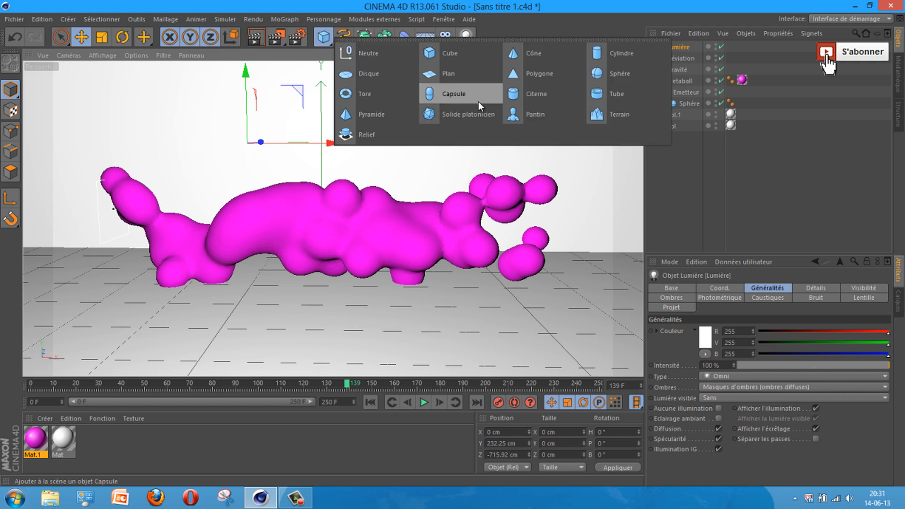
left_click(450, 74)
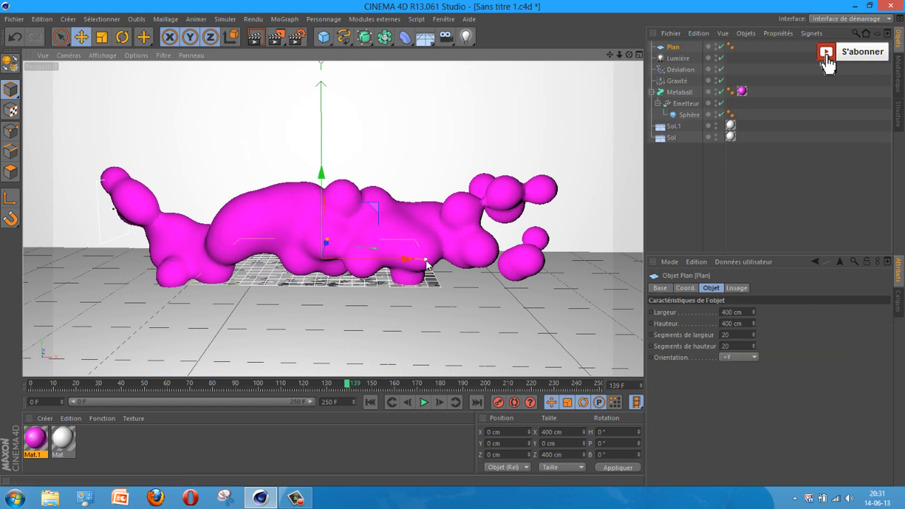
left_click_drag(425, 260, 582, 260)
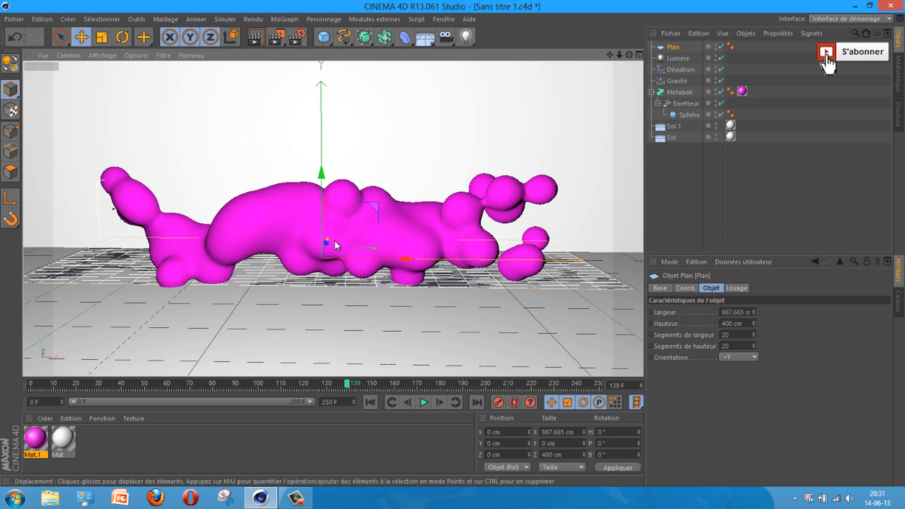
left_click_drag(326, 243, 331, 228)
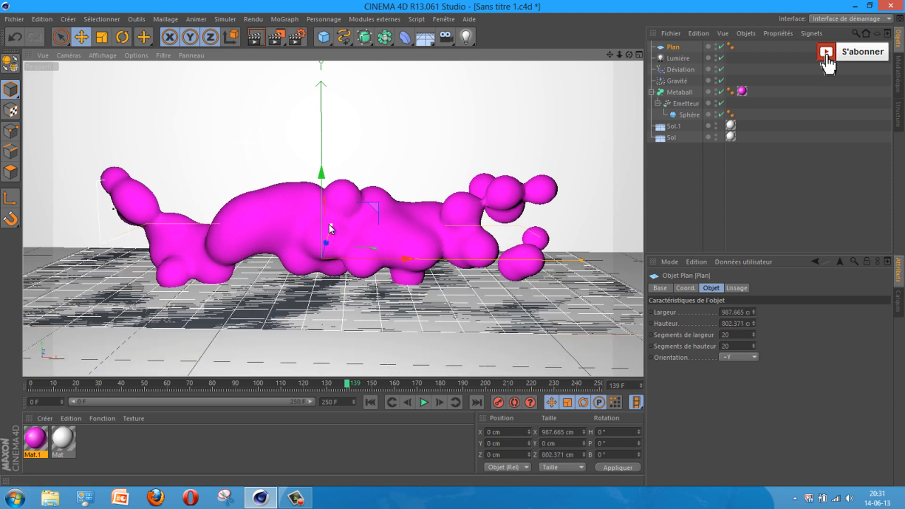
Step: Create a new material and set its colour to white, RGB 255, 255, 255
double_click(101, 442)
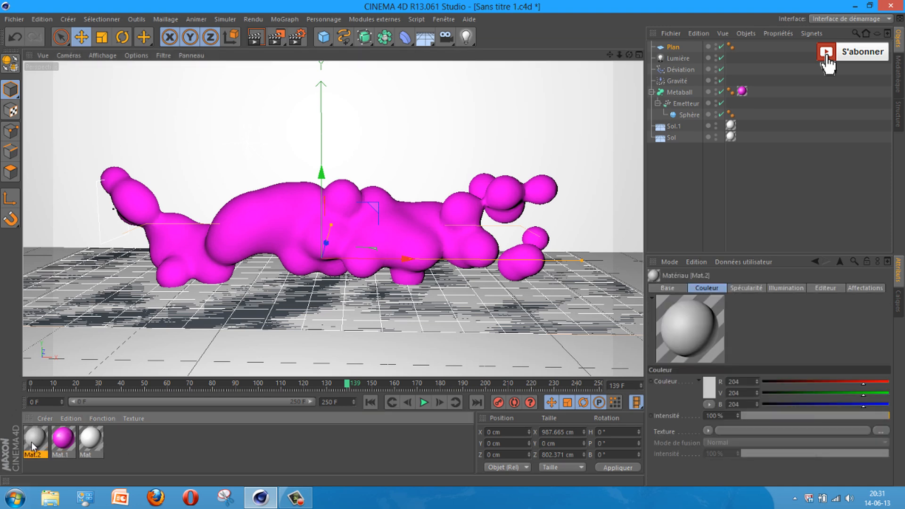
double_click(31, 442)
left_click(186, 194)
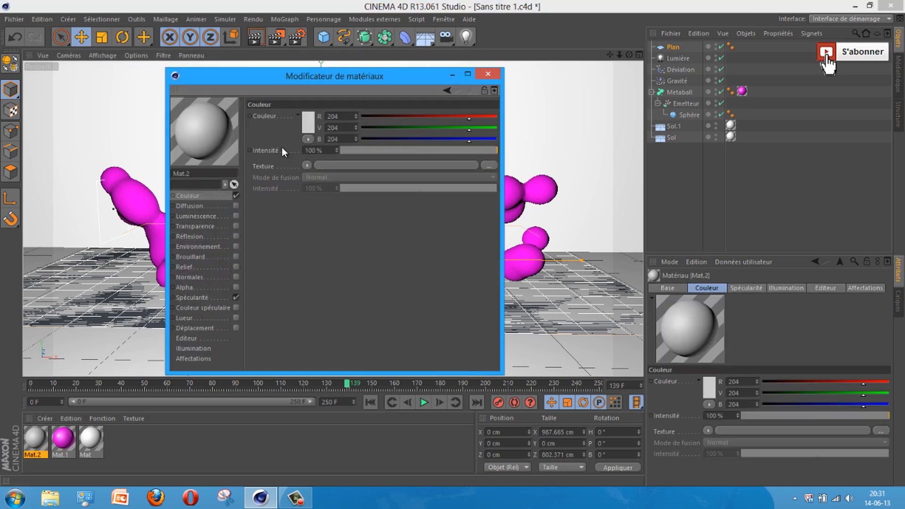
left_click(310, 123)
left_click(288, 178)
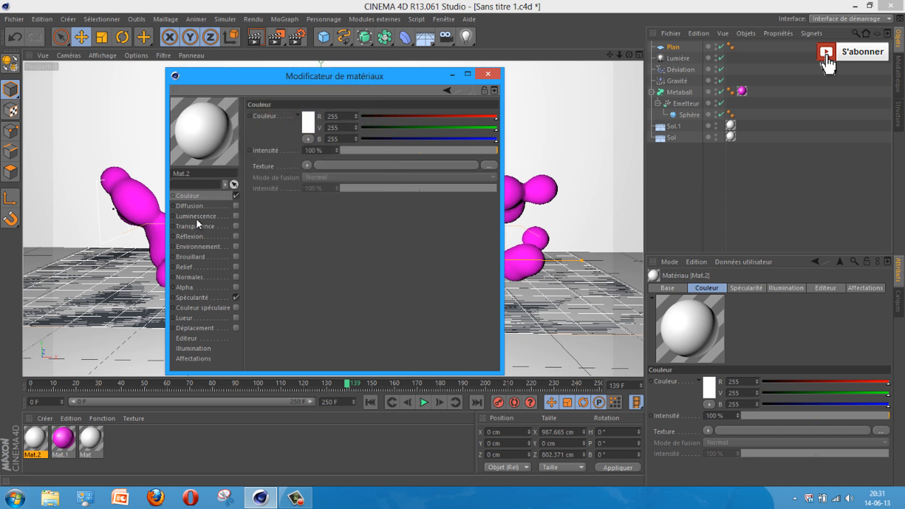
Step: Enable luminescence on the white material with an intensity of 200%, and close its editor
left_click(197, 216)
left_click(236, 215)
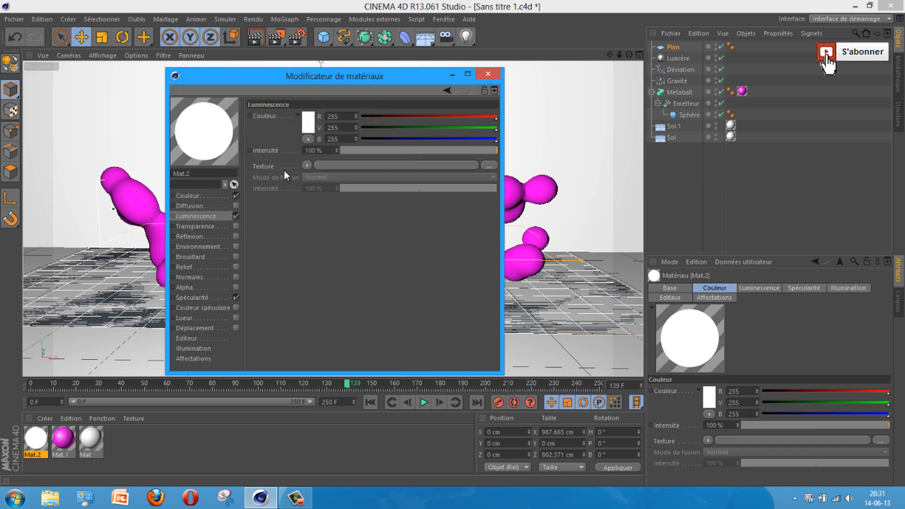
double_click(314, 150)
type("200")
key("Return")
left_click(488, 74)
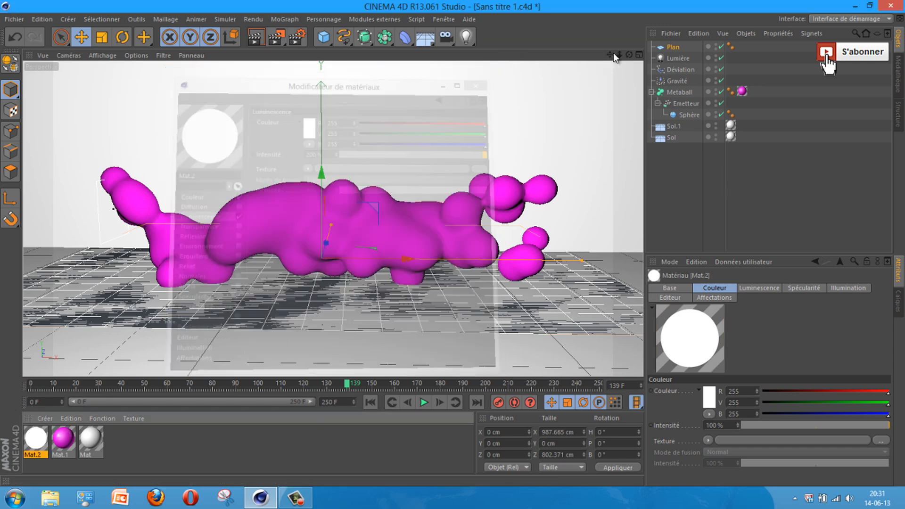
Step: Raise the Plan object above the metaball to about Y 387 cm and render a frontal view
left_click_drag(455, 249, 514, 254, "alt")
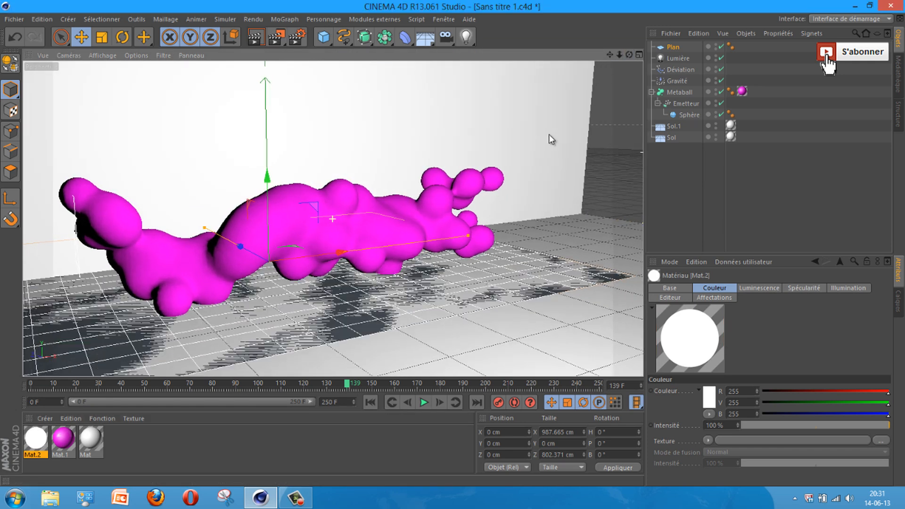
left_click(673, 48)
left_click_drag(267, 198, 462, 146)
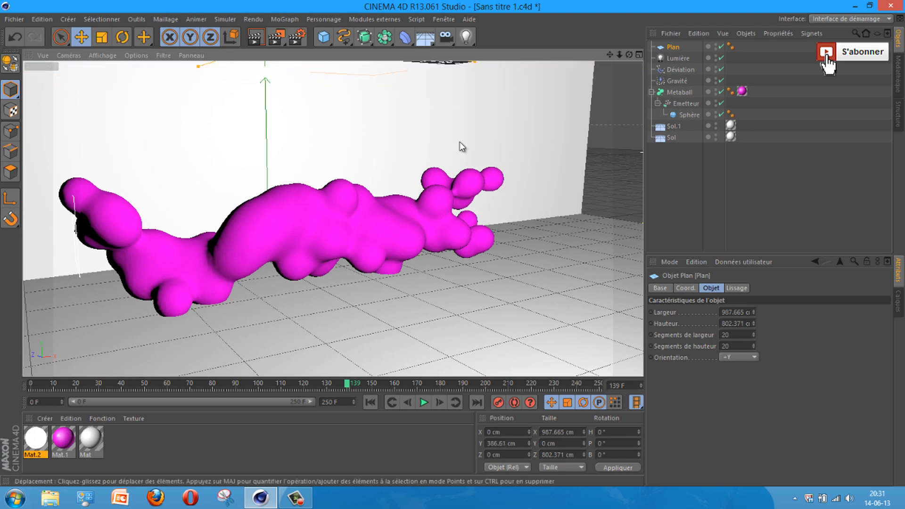
left_click_drag(629, 55, 453, 244)
scroll(448, 167, "up", 1)
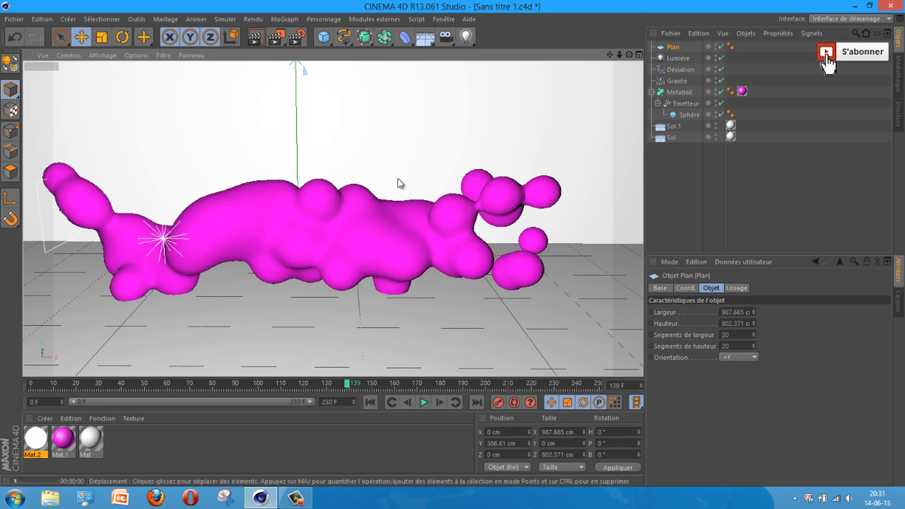
key("ctrl+r")
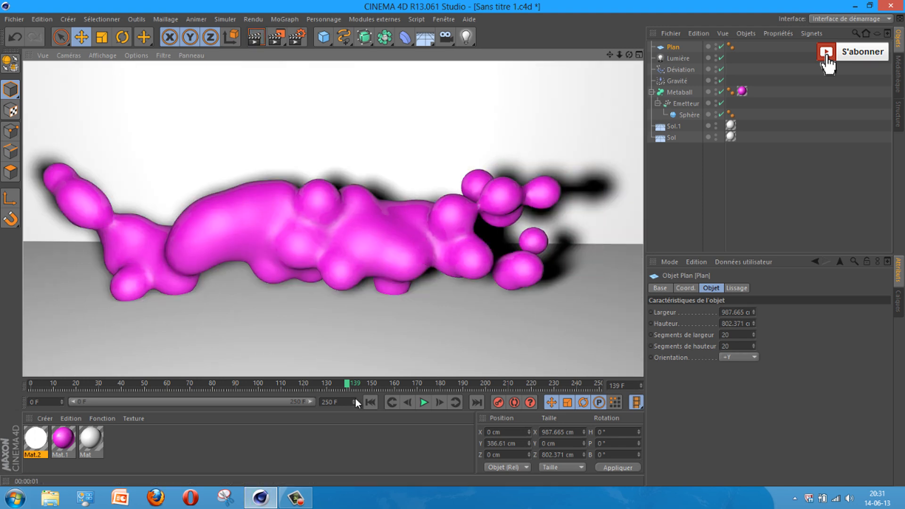
Step: Return the animation to frame 0 and add a Mo Texte object to the scene
left_click_drag(348, 386, 30, 386)
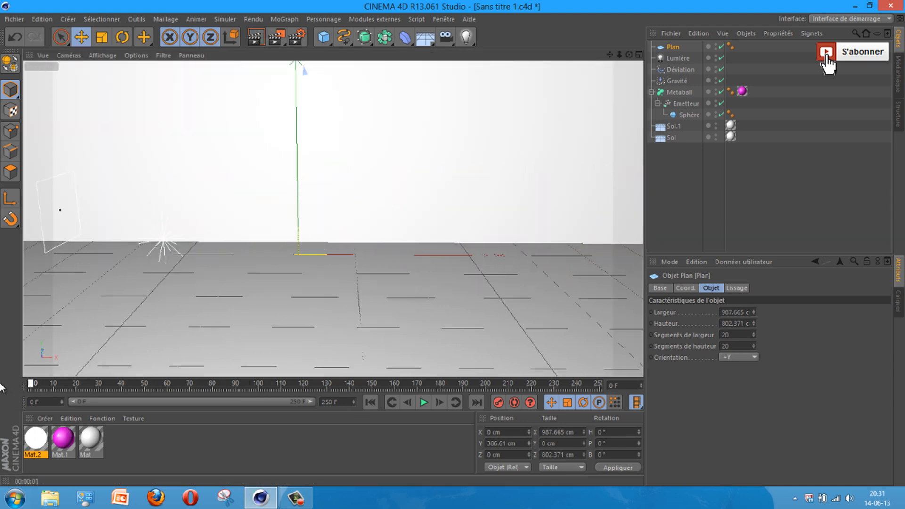
left_click_drag(630, 55, 456, 246)
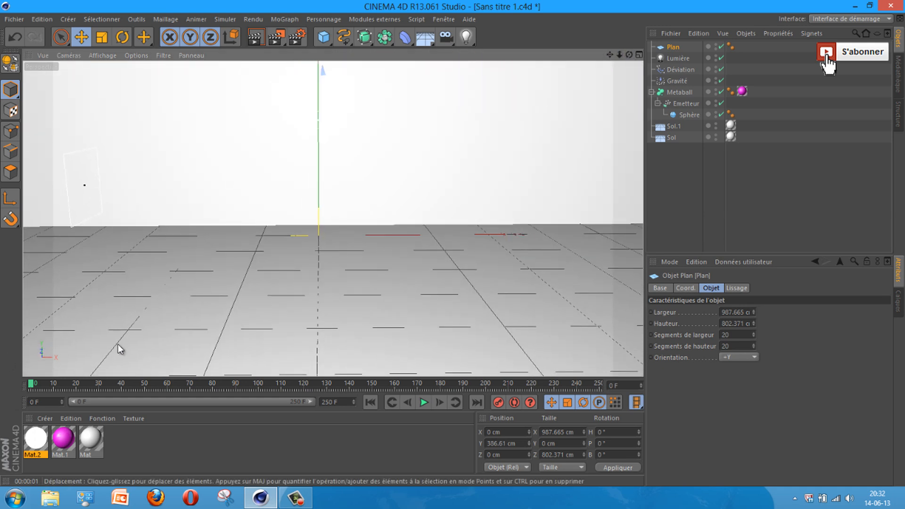
left_click(284, 19)
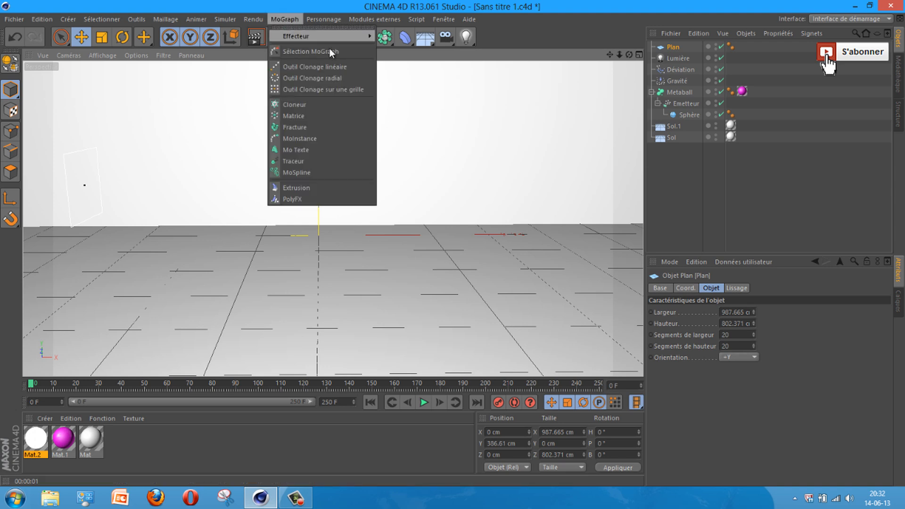
left_click(300, 150)
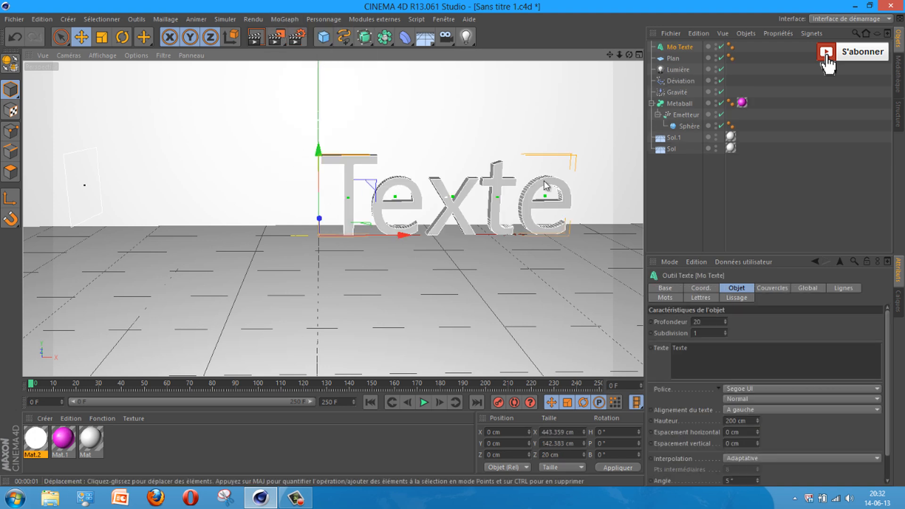
Step: Change the Mo Texte wording to "tuto" and set its depth to 50
double_click(693, 348)
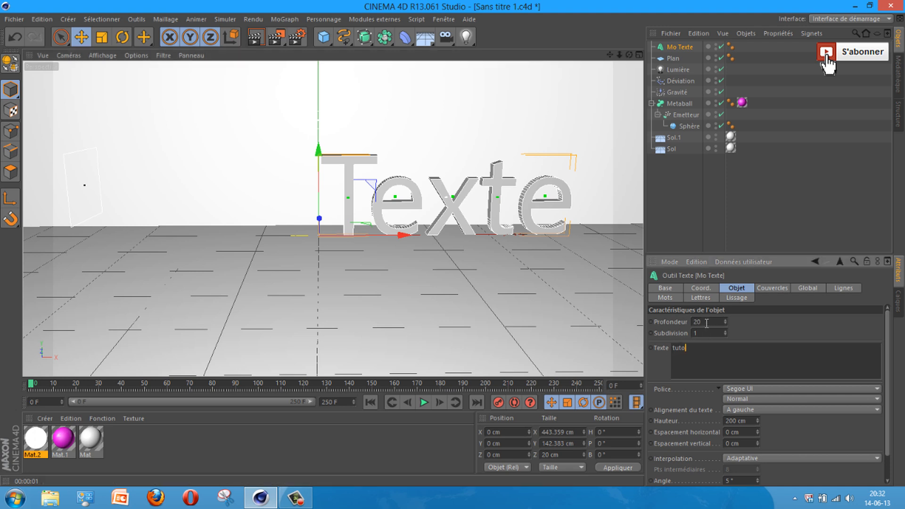
left_click_drag(707, 323, 647, 324)
type("(à")
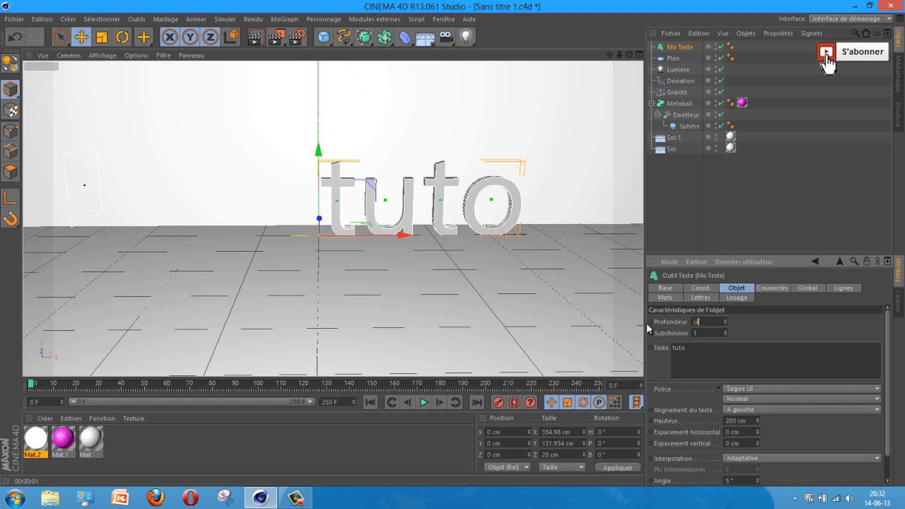
key("BackSpace")
key("BackSpace")
type("50")
key("Return")
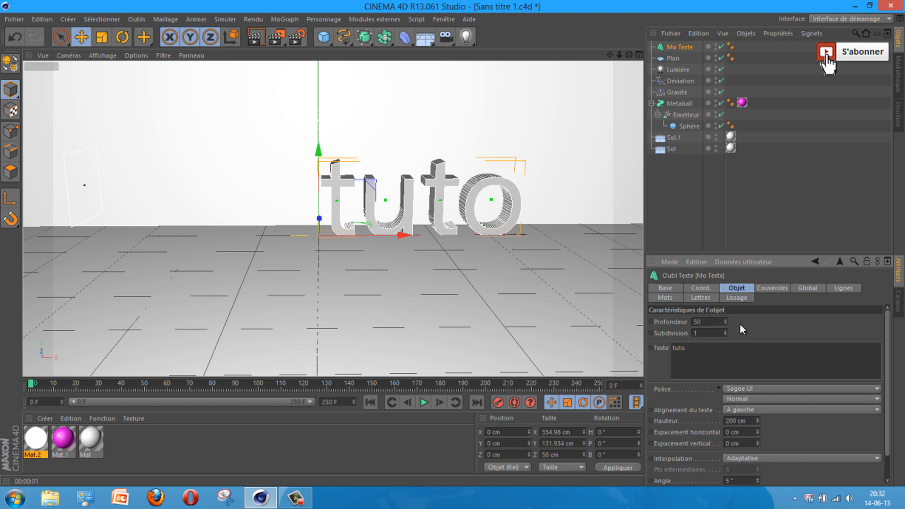
Step: Set both the start and end caps of the text to "Couvercle et biseau"
left_click(773, 288)
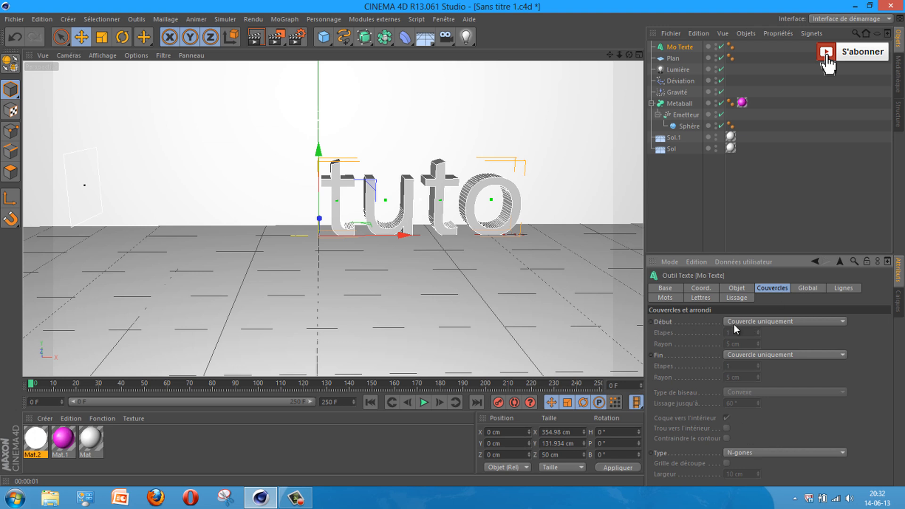
left_click(785, 324)
left_click(760, 367)
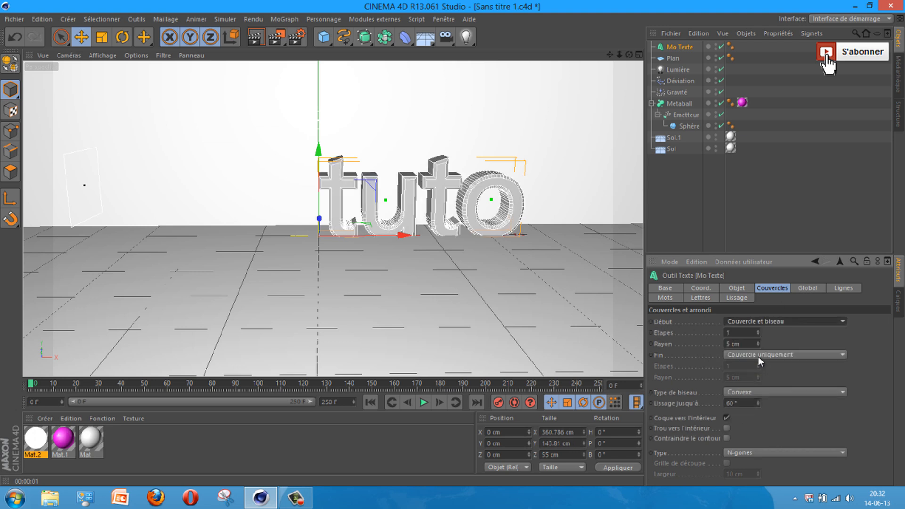
left_click(758, 355)
left_click(753, 398)
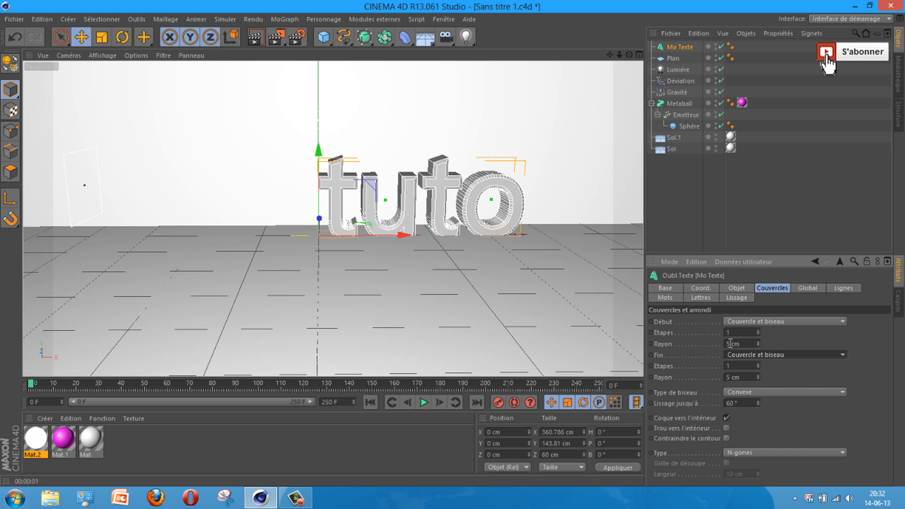
Step: Set the bevel radius of the text's start and end caps to 3 cm
double_click(730, 343)
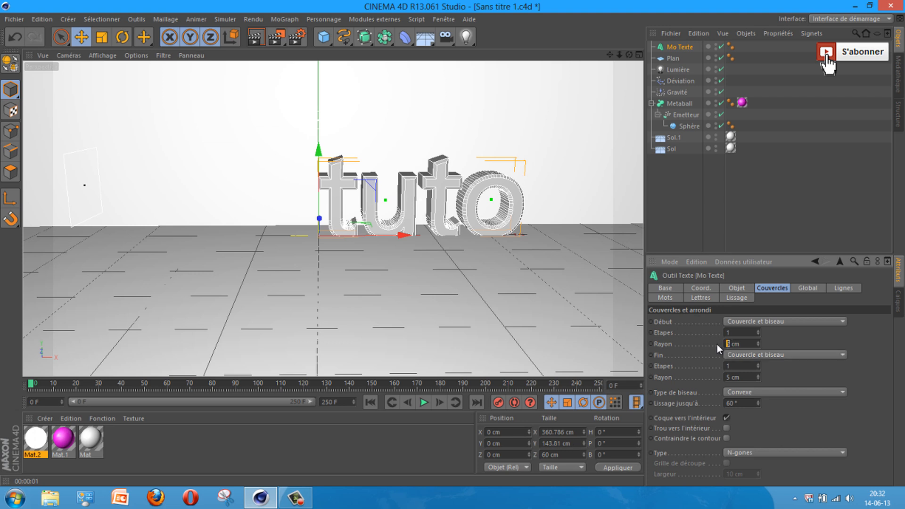
type("3")
double_click(729, 378)
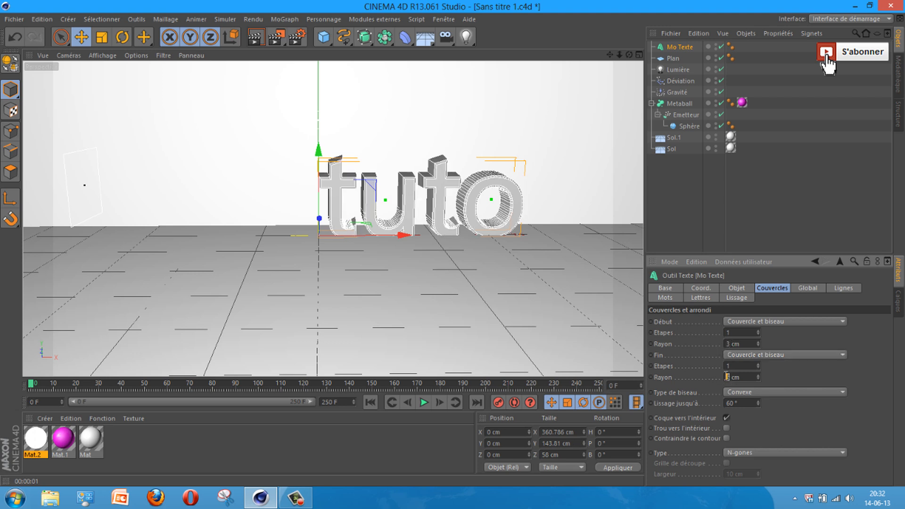
type("3")
key("Return")
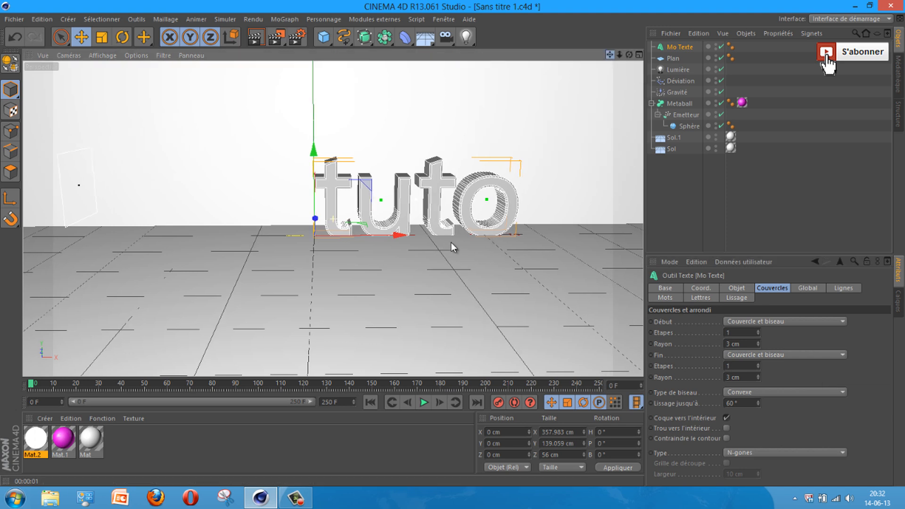
Step: Change the text's font to Ethnocentric Rg
left_click(735, 289)
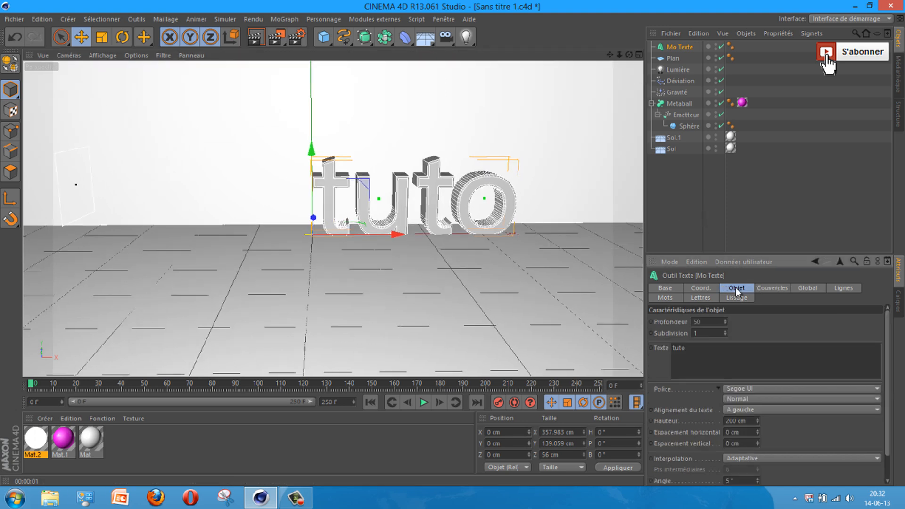
left_click(804, 389)
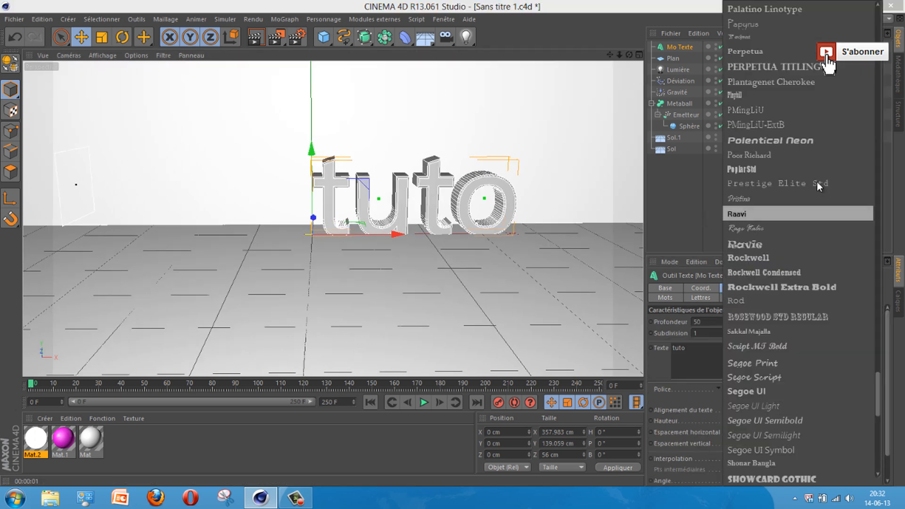
scroll(808, 188, "up", 20)
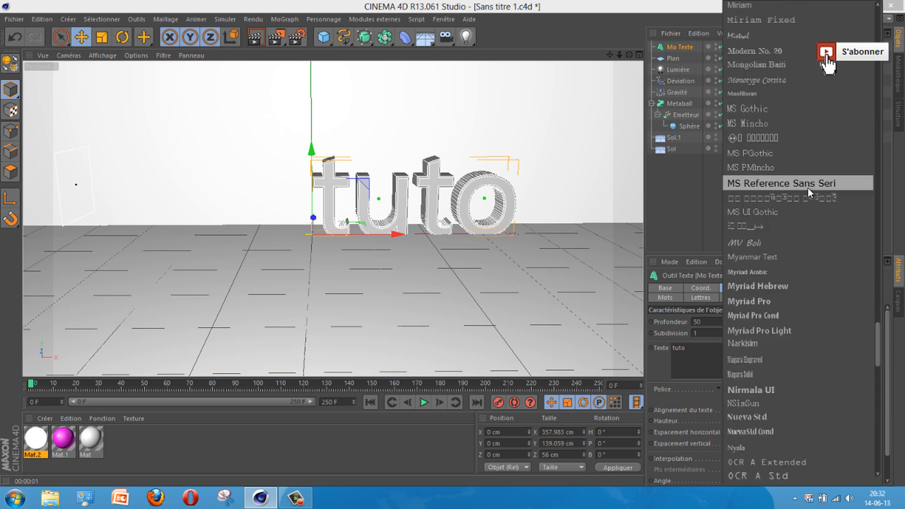
scroll(808, 191, "up", 15)
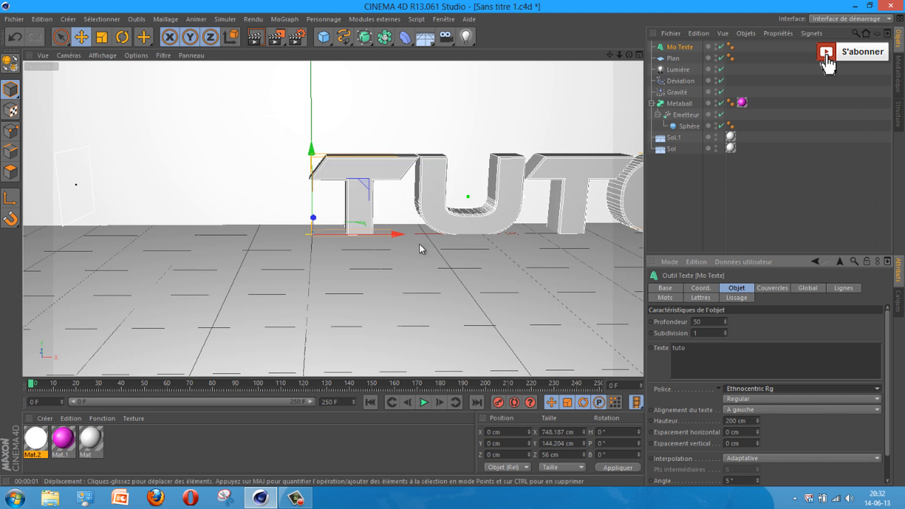
Step: Reduce the text's height to 100 cm and position it at about X -132 cm, Z -24 cm, centred in the view
left_click_drag(319, 250, 169, 244)
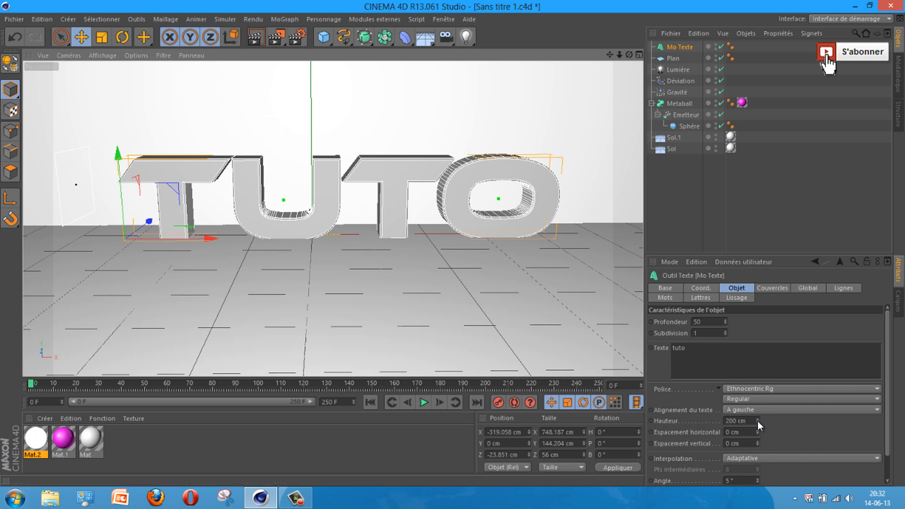
mouse_move(757, 420)
left_mouse_down()
mouse_move(756, 432)
mouse_move(757, 421)
left_mouse_up()
left_click_drag(263, 246, 302, 252)
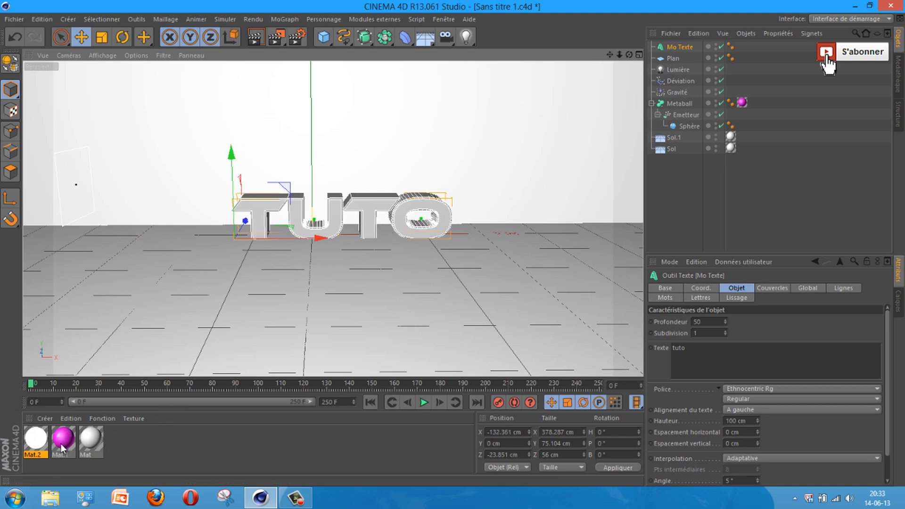
Step: Apply the magenta Mat.1 and the white Mat.2 to the text, limiting the white material to selection C1
left_click_drag(61, 443, 681, 47)
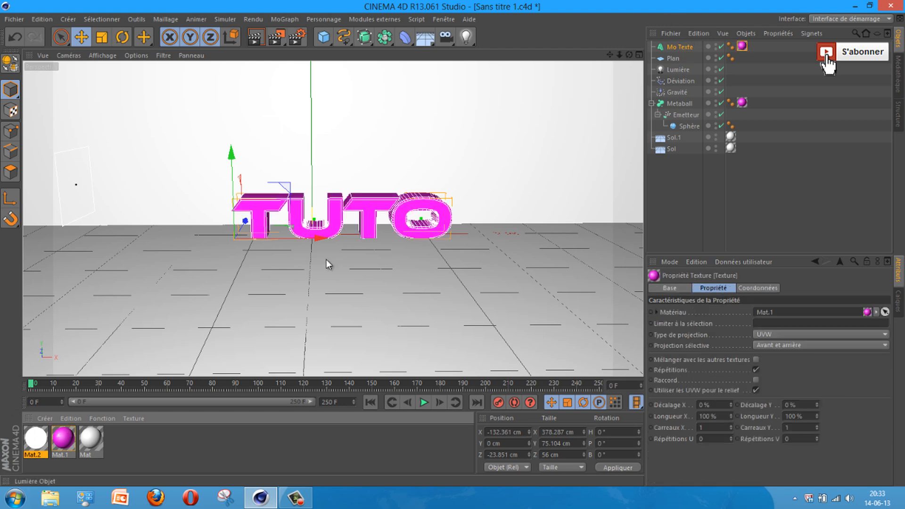
left_click_drag(276, 279, 690, 50)
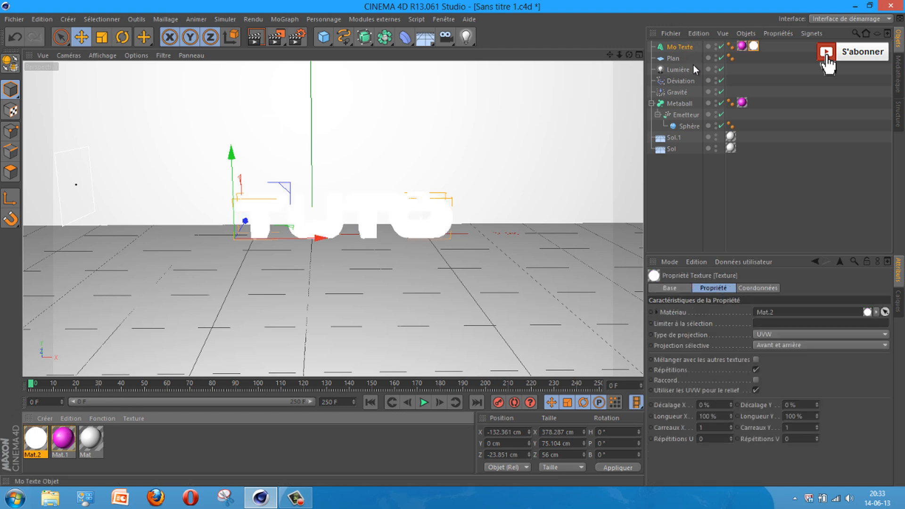
left_click(754, 47)
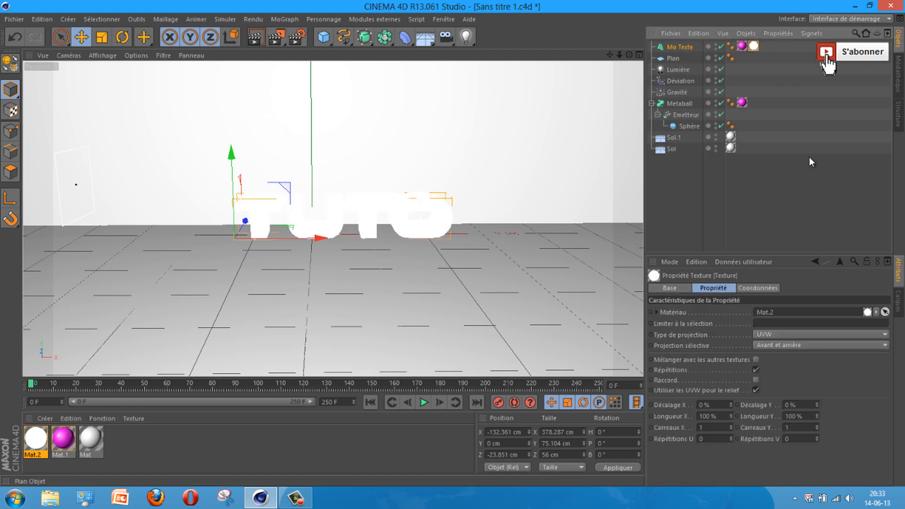
left_click(771, 322)
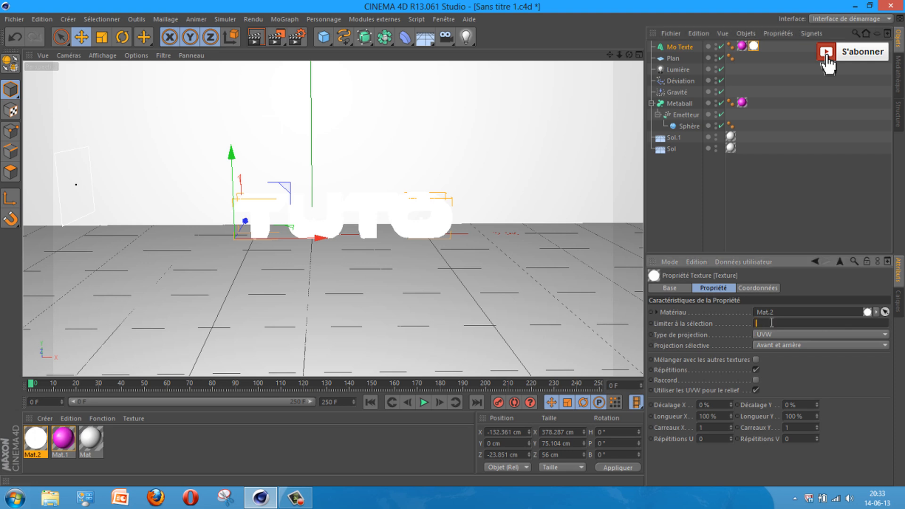
type("C1")
key("Return")
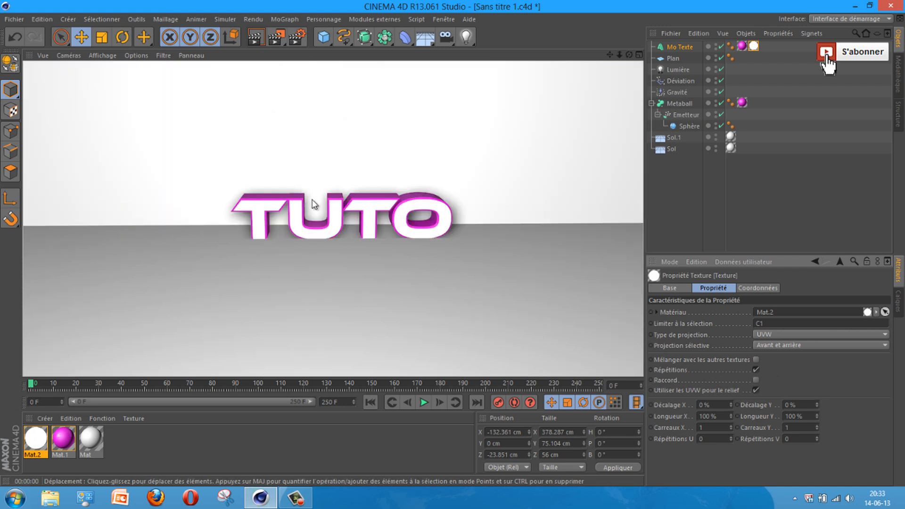
Step: Raise the Mo Texte object slightly off the floor to about Y 6 cm
left_click(330, 225)
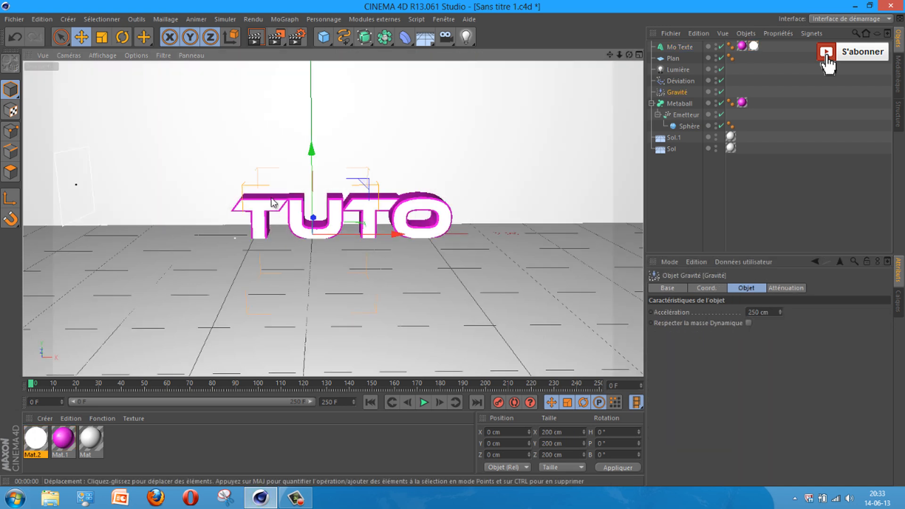
left_click_drag(310, 176, 310, 180)
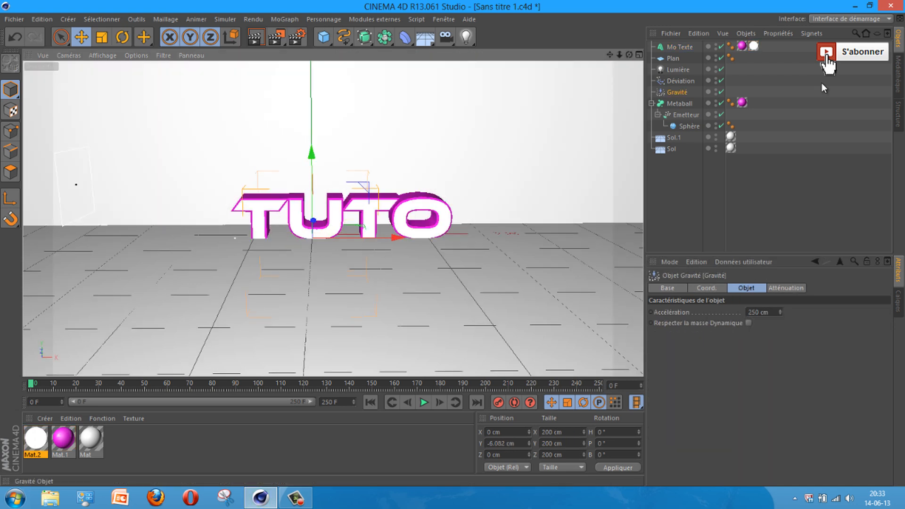
left_click(681, 47)
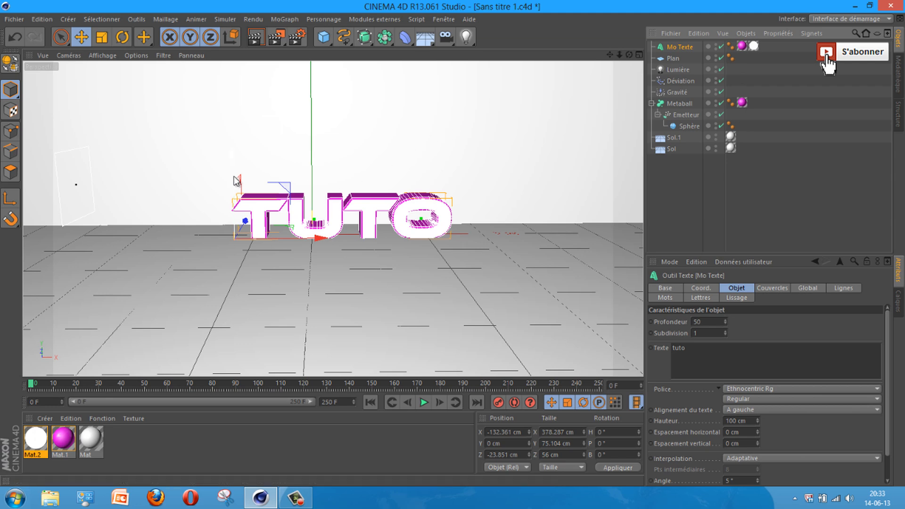
left_click_drag(232, 180, 235, 173)
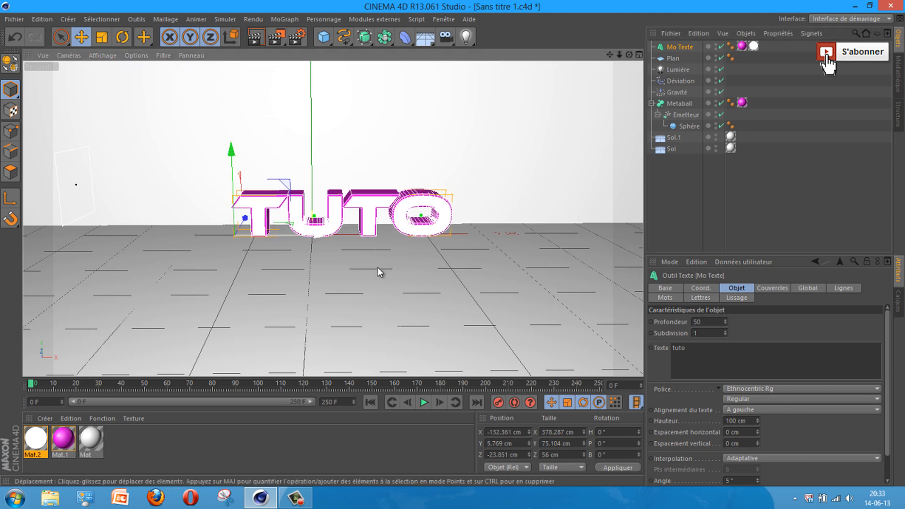
Step: Play the animation and pause it at frame 181, where the metaball covers the text
scroll(453, 244, "up", 3)
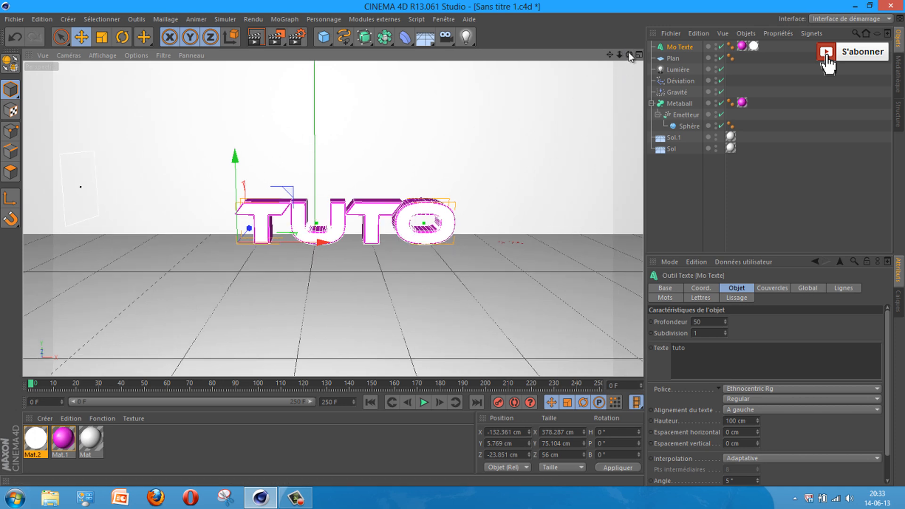
left_click_drag(629, 55, 627, 53)
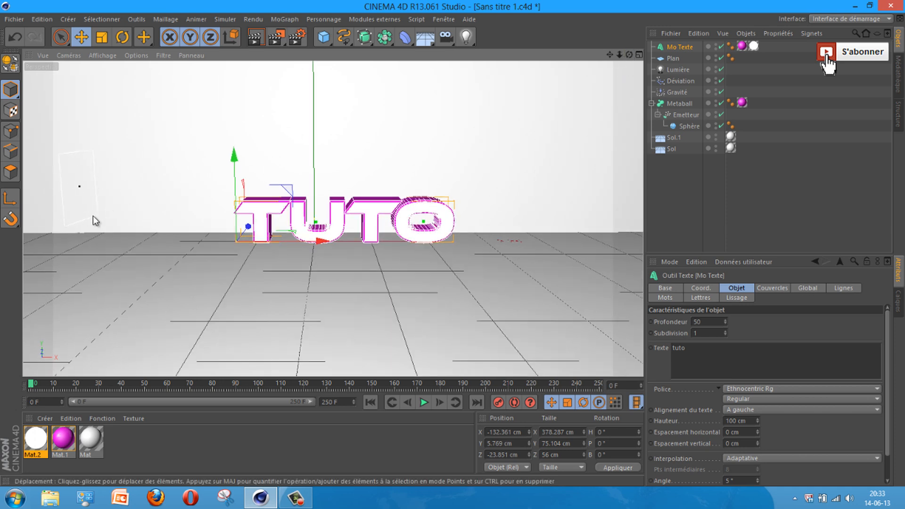
left_click(423, 402)
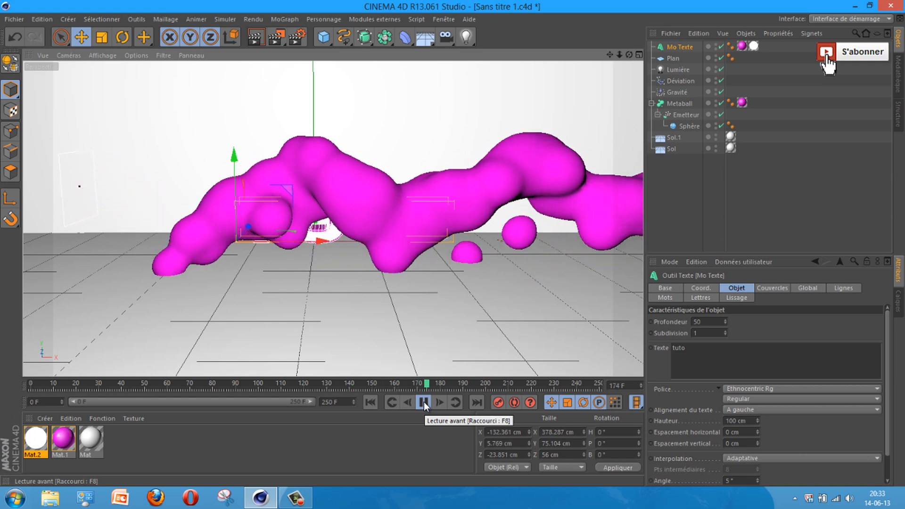
left_click(424, 401)
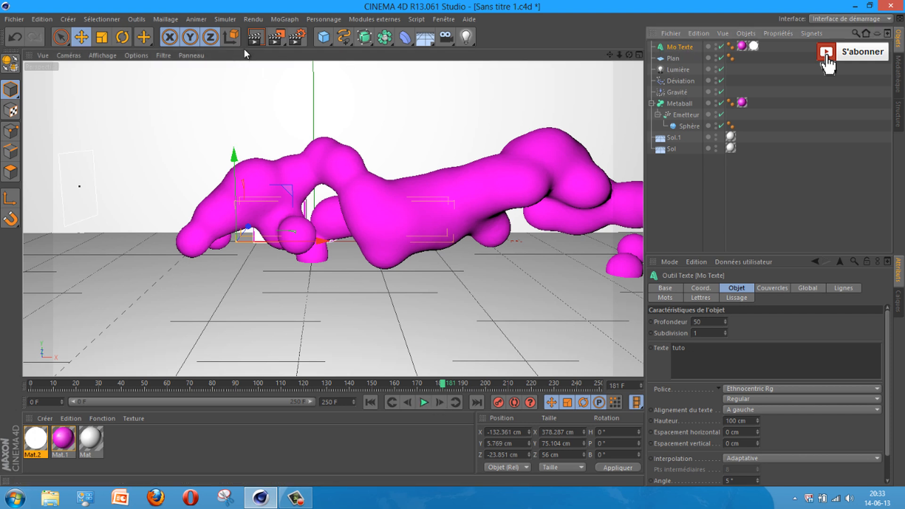
Step: Add a MoGraph Simple effector to the text
left_click(287, 18)
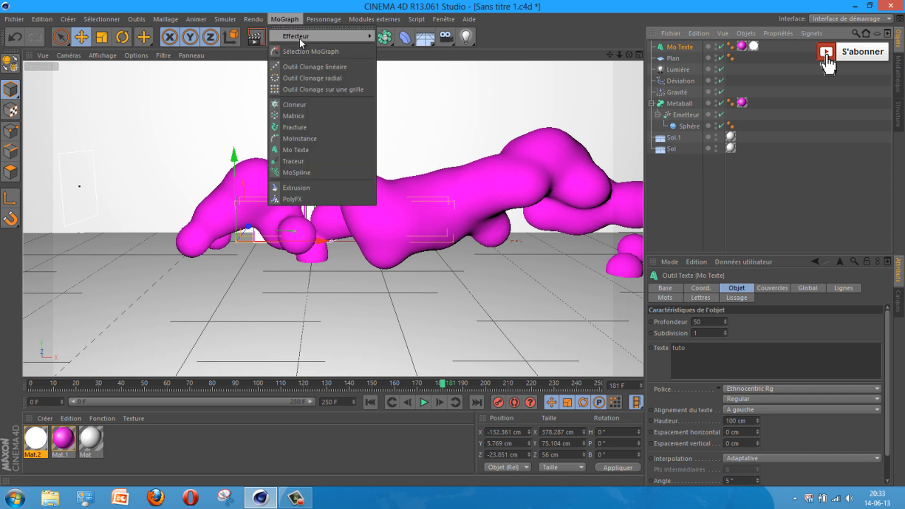
mouse_move(302, 37)
left_click(411, 52)
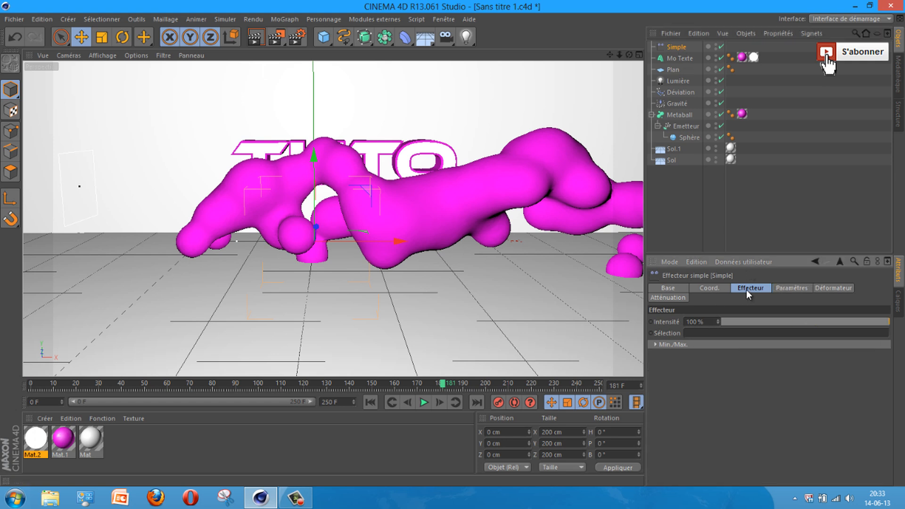
Step: Set the Simple effector's P.Y to 0 cm, its transformation mode to Absolue, and enable Echelle
left_click(790, 288)
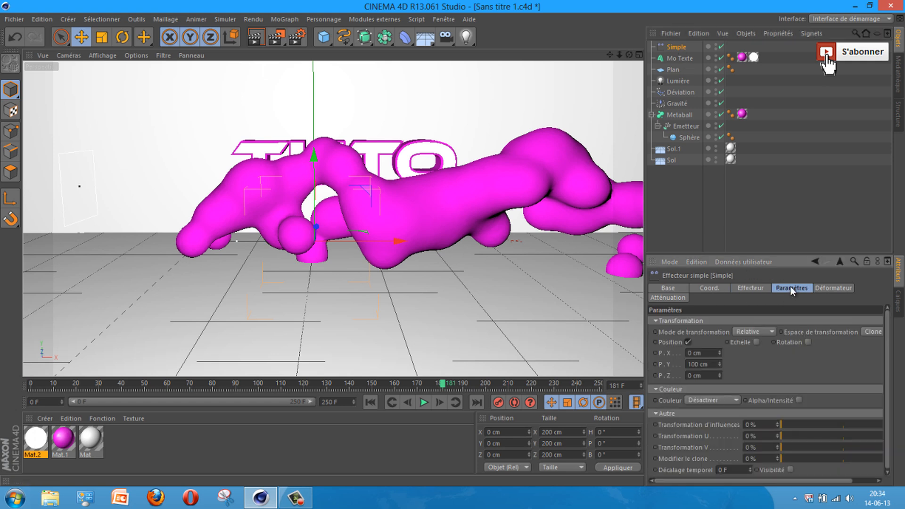
double_click(697, 364)
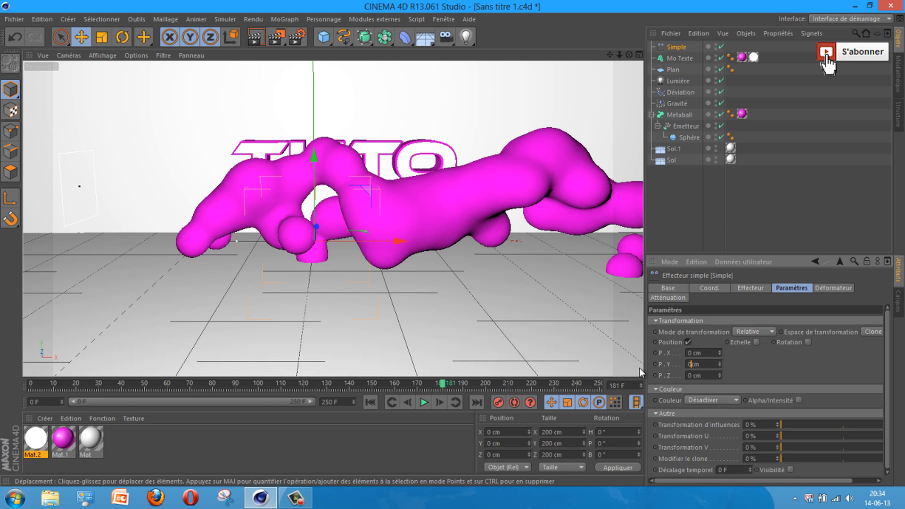
type("0")
key("Return")
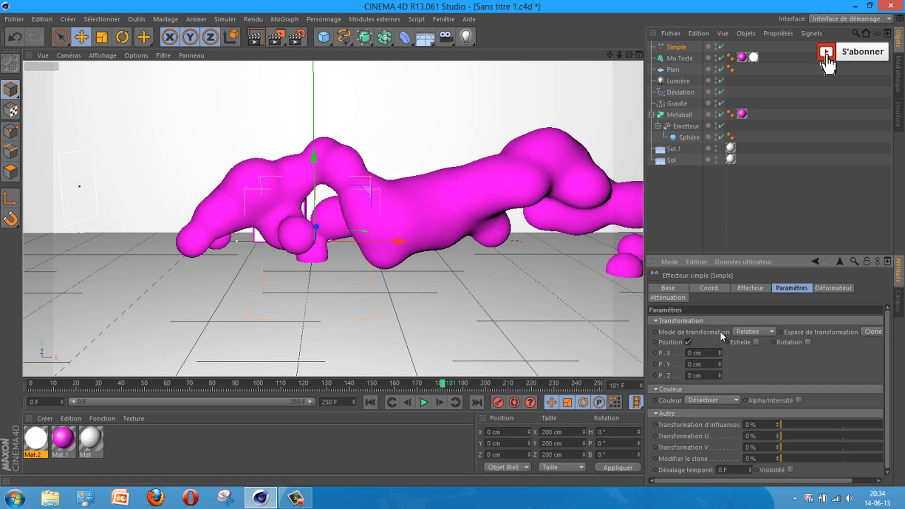
left_click(771, 331)
left_click(755, 342)
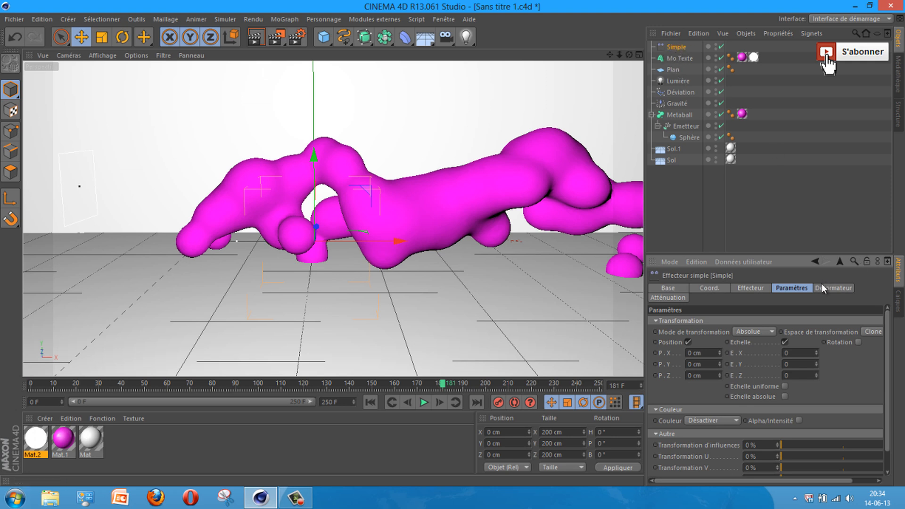
Step: Set the Simple effector's falloff shape to Boîte and stretch the box to about 409 cm along X
left_click(663, 295)
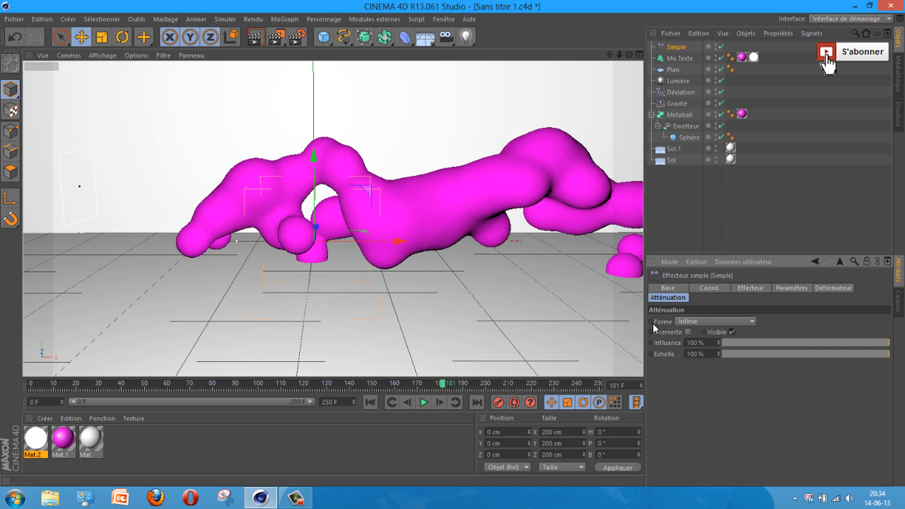
left_click(727, 322)
left_click(704, 362)
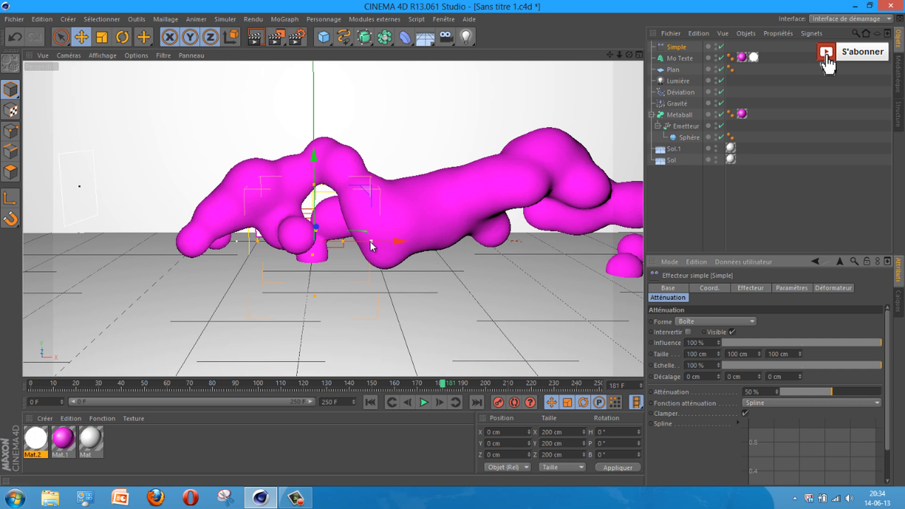
left_click_drag(372, 244, 546, 242)
Step: Move the Simple effector to about X 74.5 cm so its box covers the text, and record a keyframe at frame 181
left_click_drag(402, 241, 450, 237)
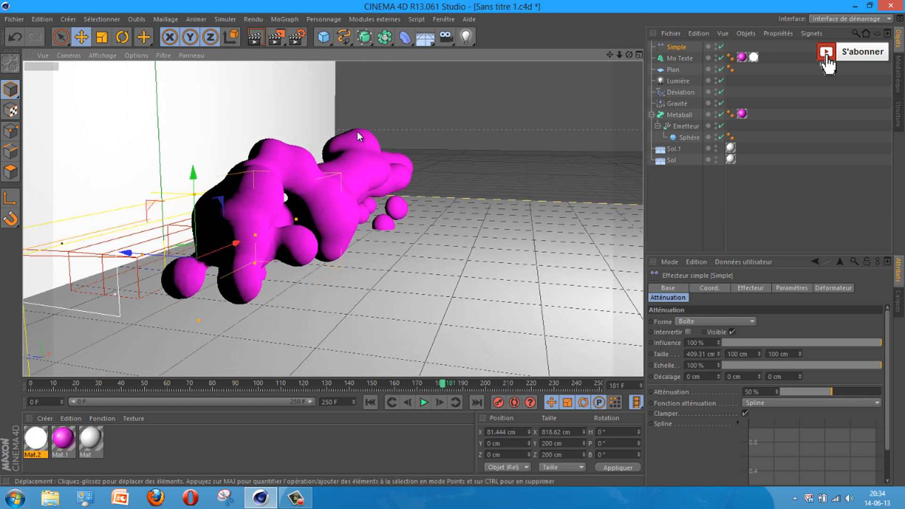
left_click_drag(233, 249, 265, 227)
left_click_drag(627, 53, 454, 244)
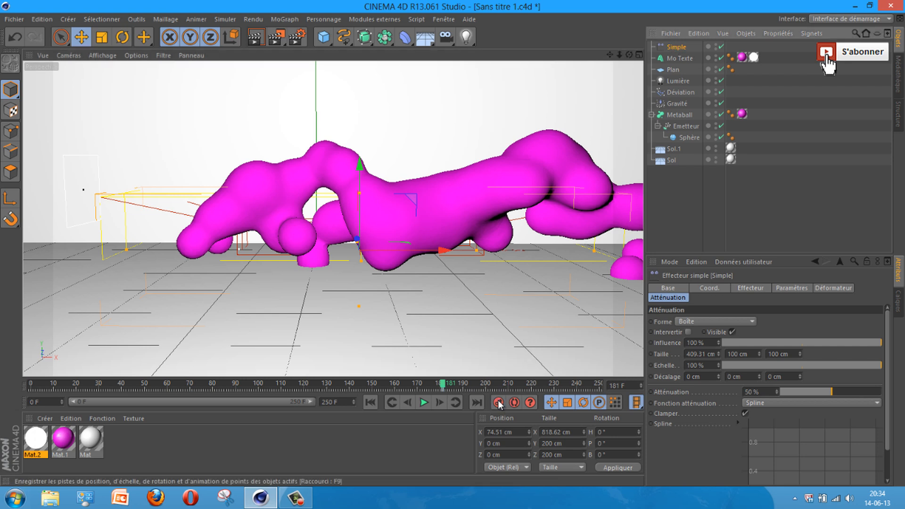
Step: Advance the animation to frame 242, shift the Simple effector along X to about 676.7 cm off the text, and record a keyframe
left_click(425, 404)
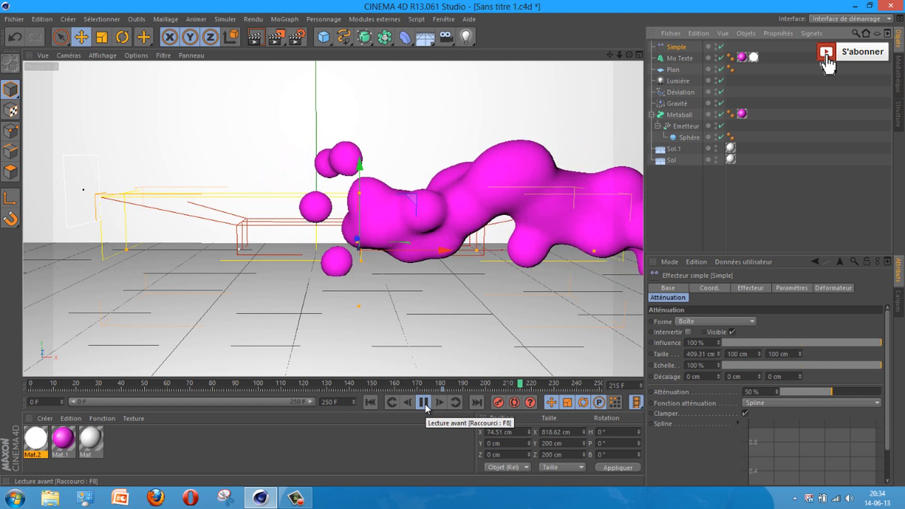
left_click(425, 403)
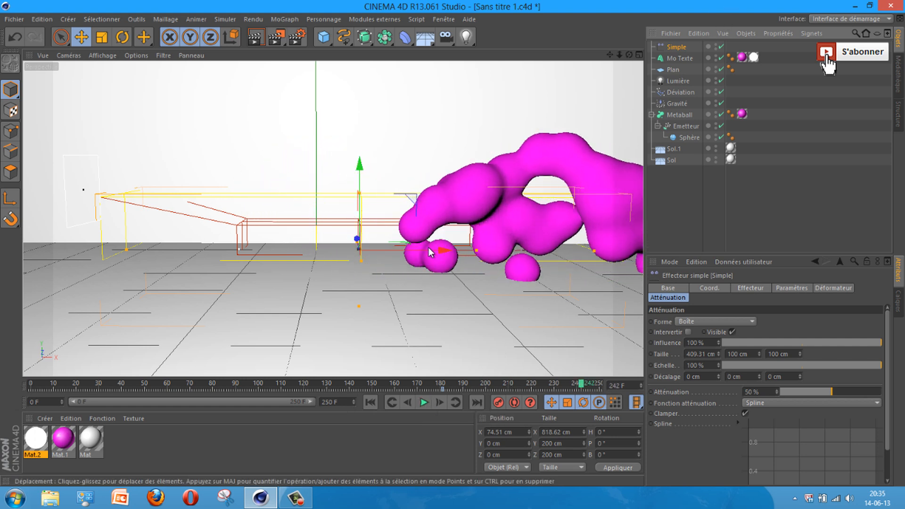
left_click_drag(428, 248, 460, 248)
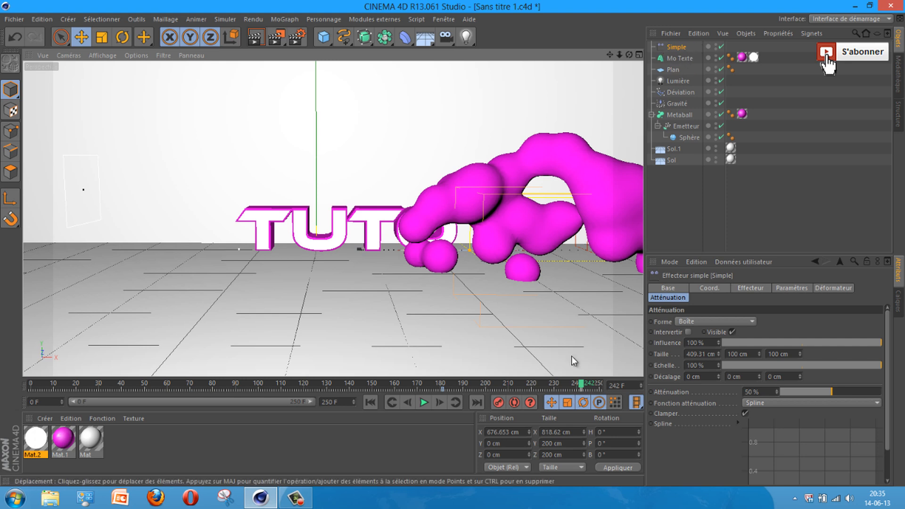
Step: Rewind to the first frame and play the animation through to check the text reveal with the effector deselected
left_click(583, 385)
mouse_move(497, 377)
left_mouse_down()
mouse_move(100, 364)
mouse_move(27, 380)
left_mouse_up()
left_click(423, 403)
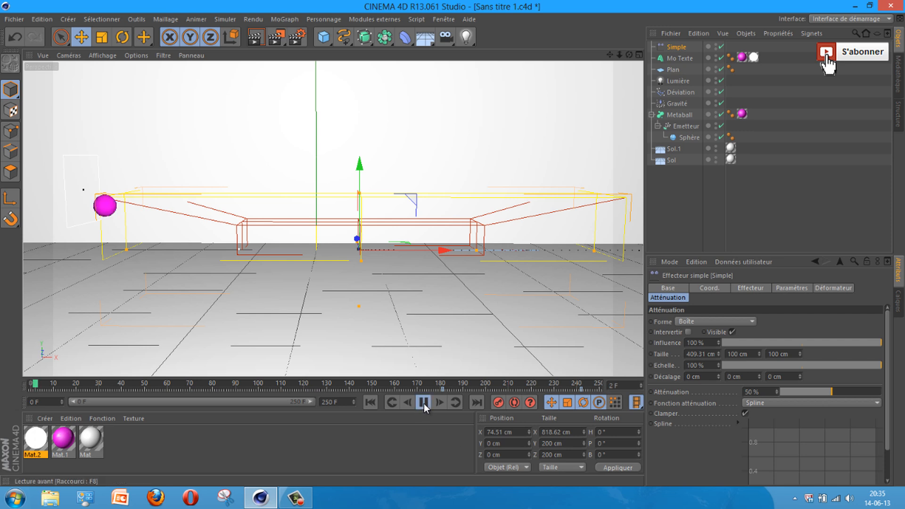
left_click(736, 231)
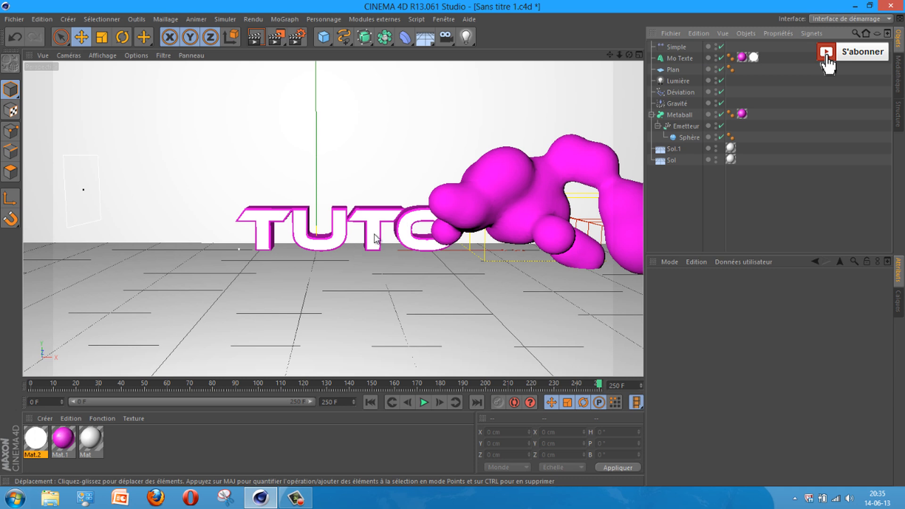
Step: Select the Simple effector's first position keyframe in the timeline and shift it to frame 180
left_click(677, 47)
left_click(442, 390)
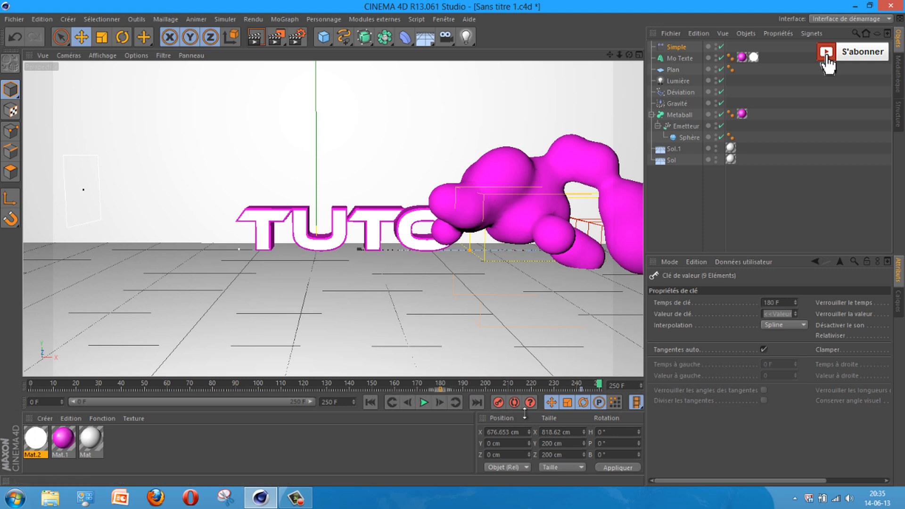
Step: Return the animation to frame 0 and render the sequence in the Visualiseur
left_click_drag(598, 384, 34, 387)
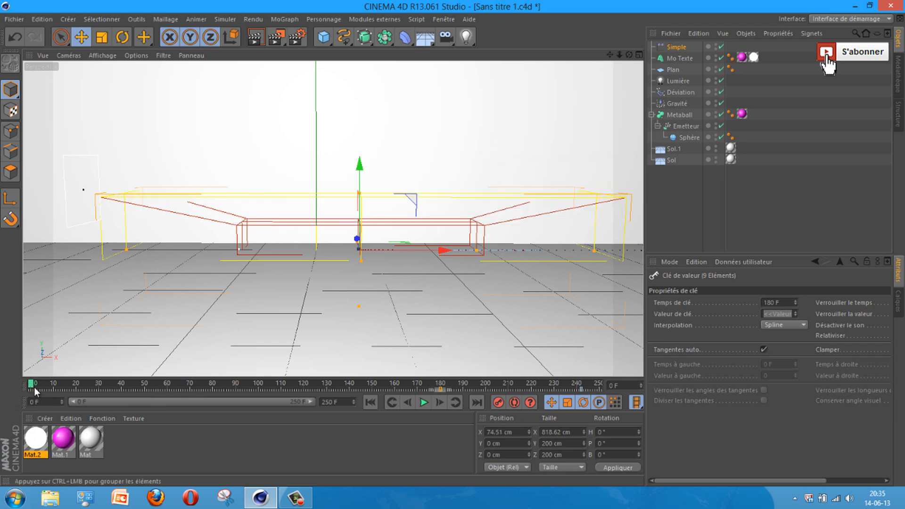
left_click(277, 37)
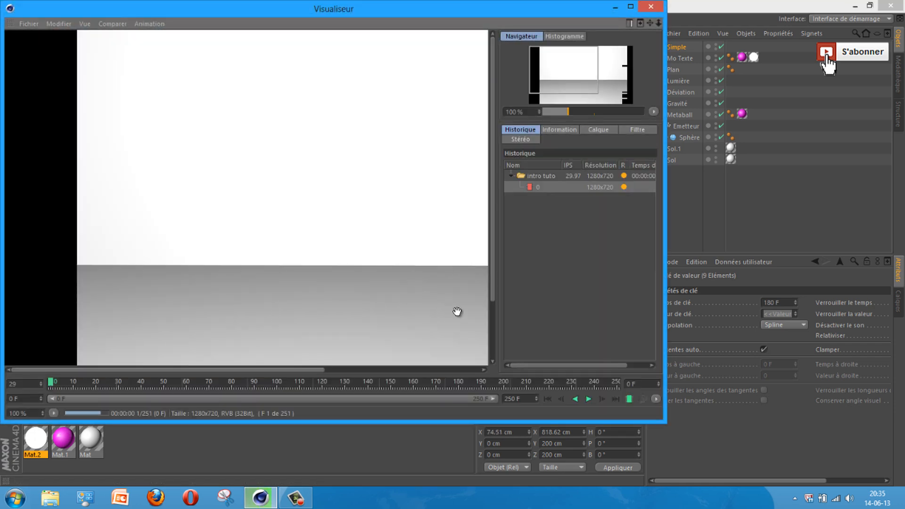